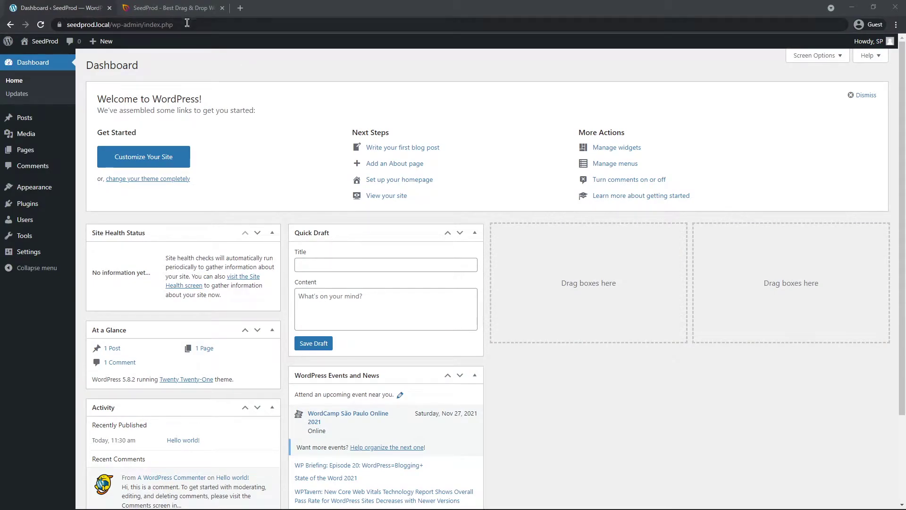
Sign in to the SeedProd account on seedprod.com
{"action": "left_click", "coordinate": [169, 8]}
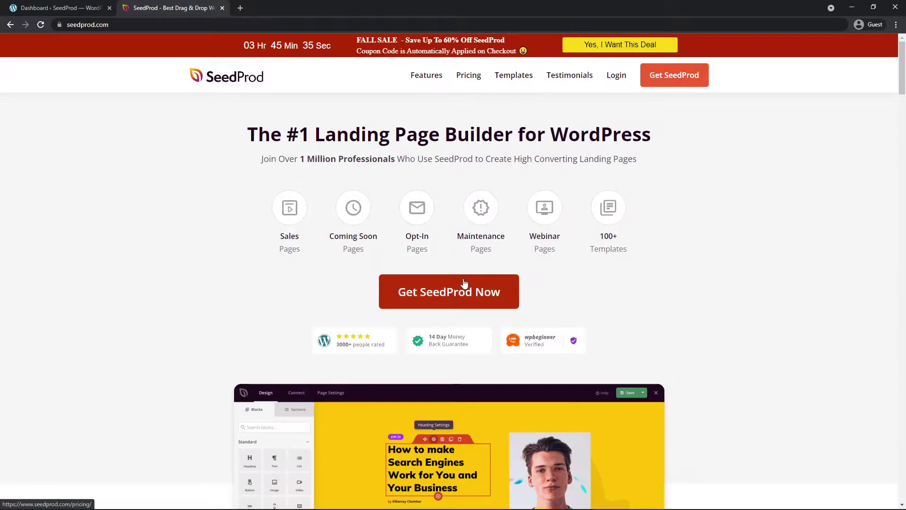
{"action": "left_click", "coordinate": [615, 75]}
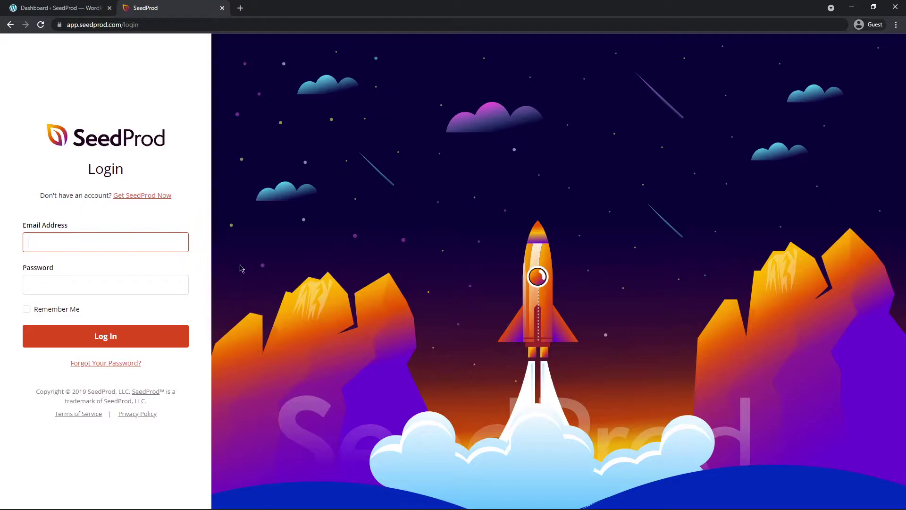
{"action": "left_click", "coordinate": [100, 346]}
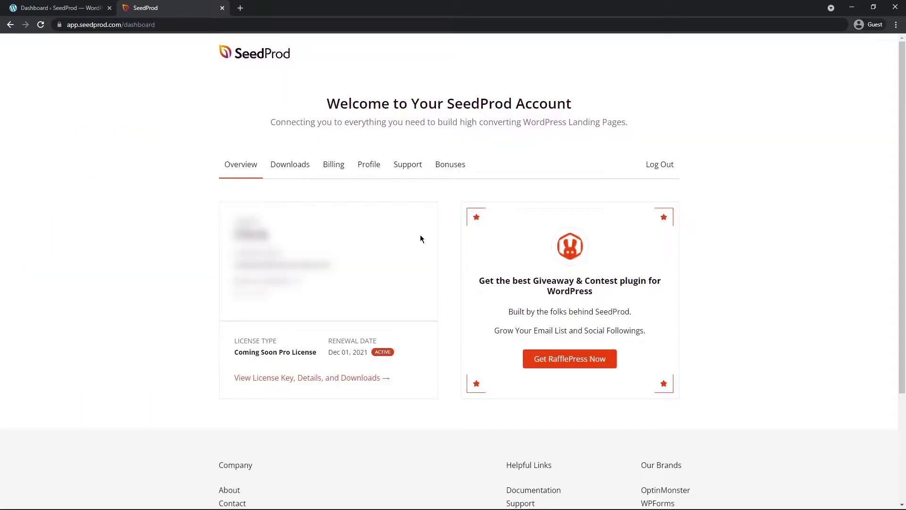
Download the Landing Page Pro plugin zip from Downloads and copy the license key
{"action": "left_click", "coordinate": [289, 166]}
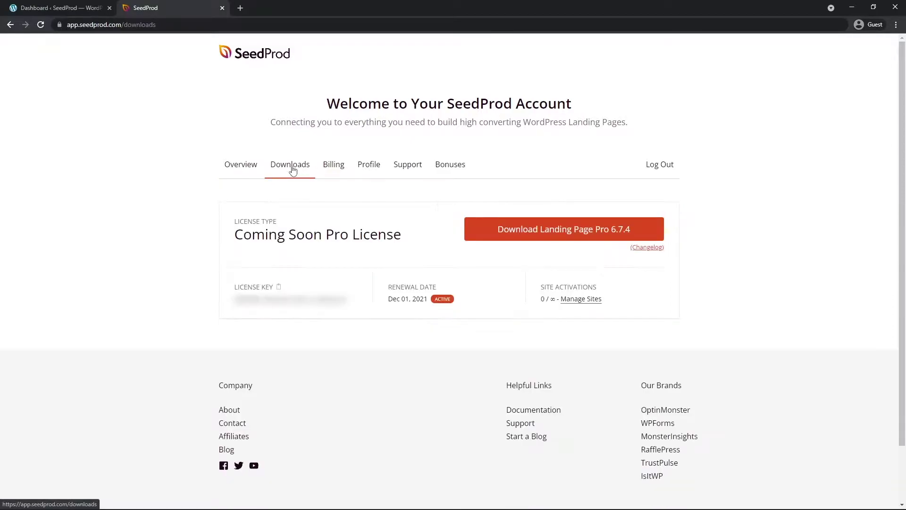
{"action": "left_click", "coordinate": [564, 236]}
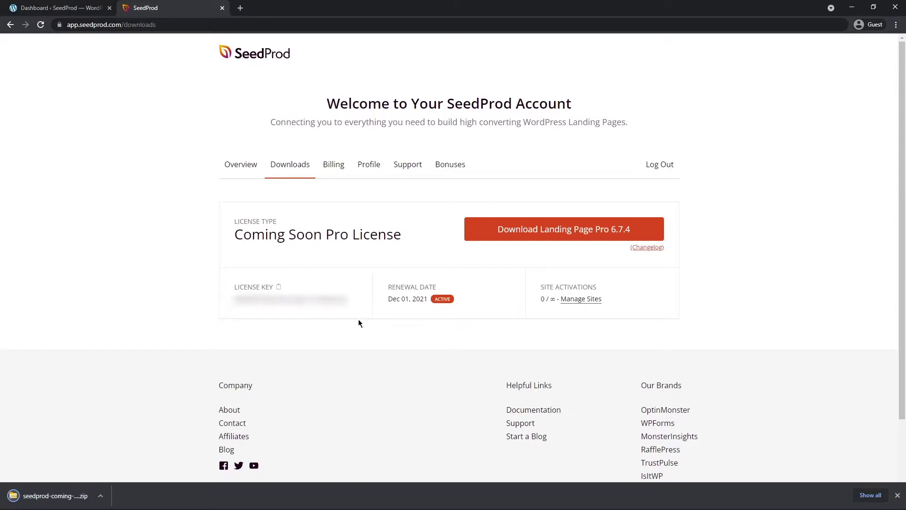
{"action": "left_click", "coordinate": [278, 287]}
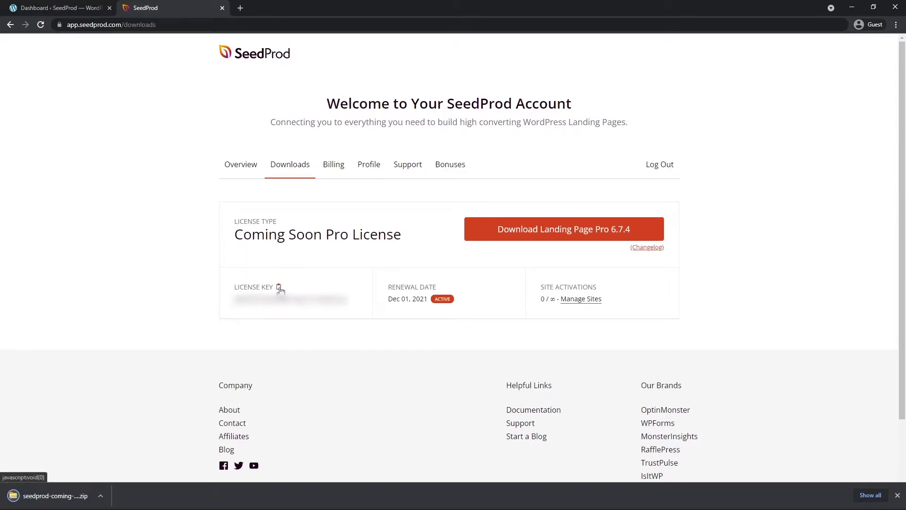
Upload seedprod-coming-soon-pro-5-6.7.4.zip via Plugins > Add New and install it
{"action": "left_click", "coordinate": [222, 8]}
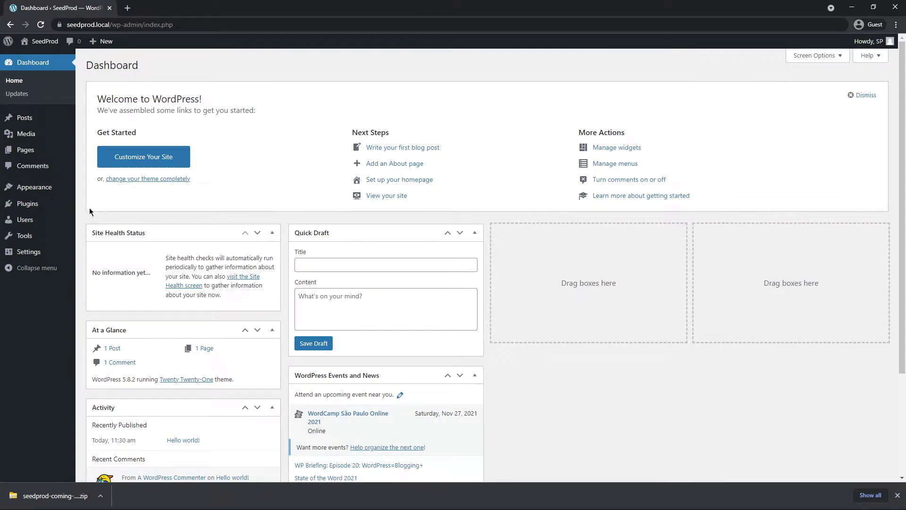
{"action": "mouse_move", "coordinate": [29, 204]}
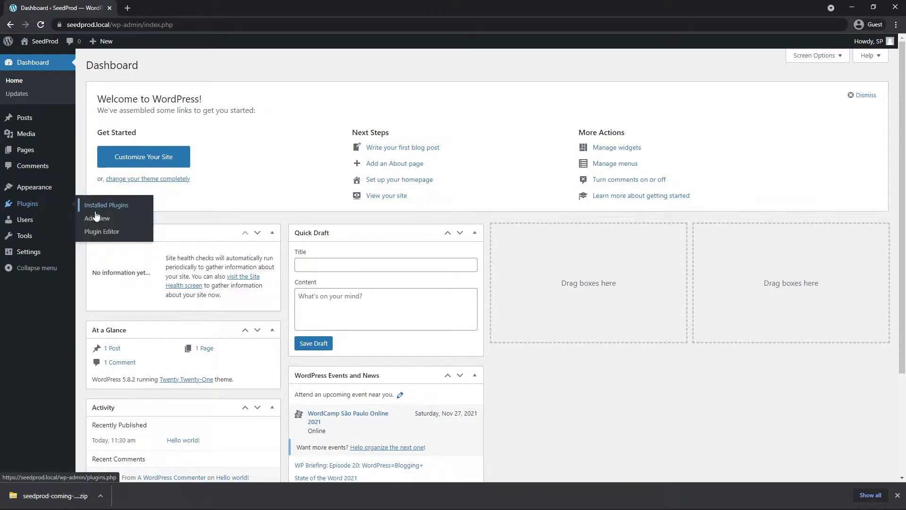
{"action": "left_click", "coordinate": [96, 217]}
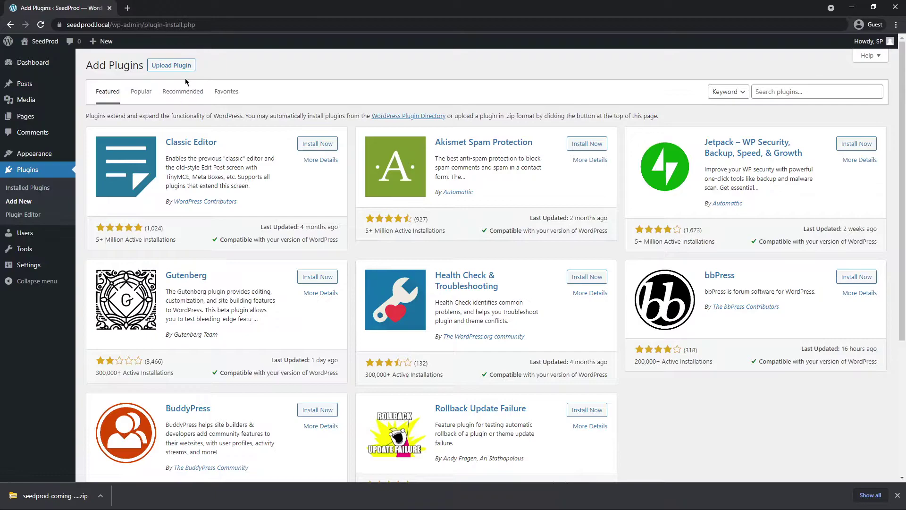
{"action": "left_click", "coordinate": [173, 67]}
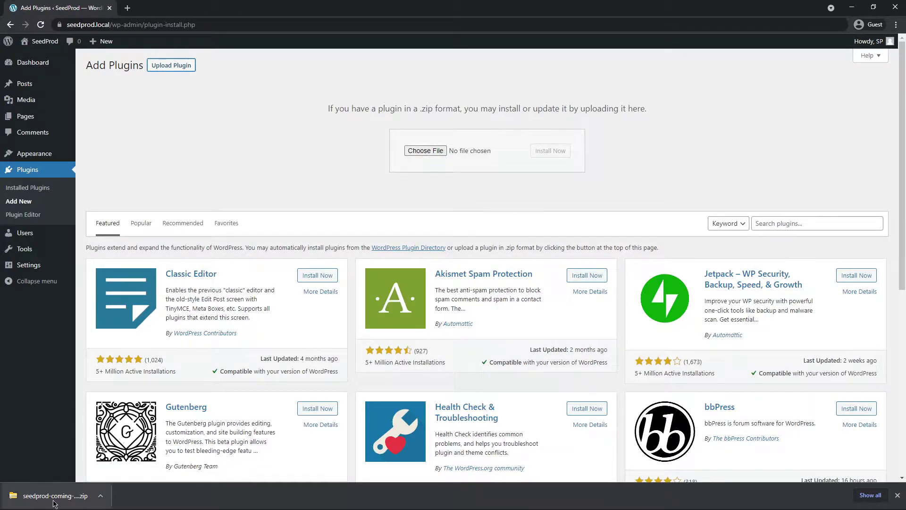
{"action": "left_click_drag", "start_coordinate": [54, 499], "coordinate": [436, 151]}
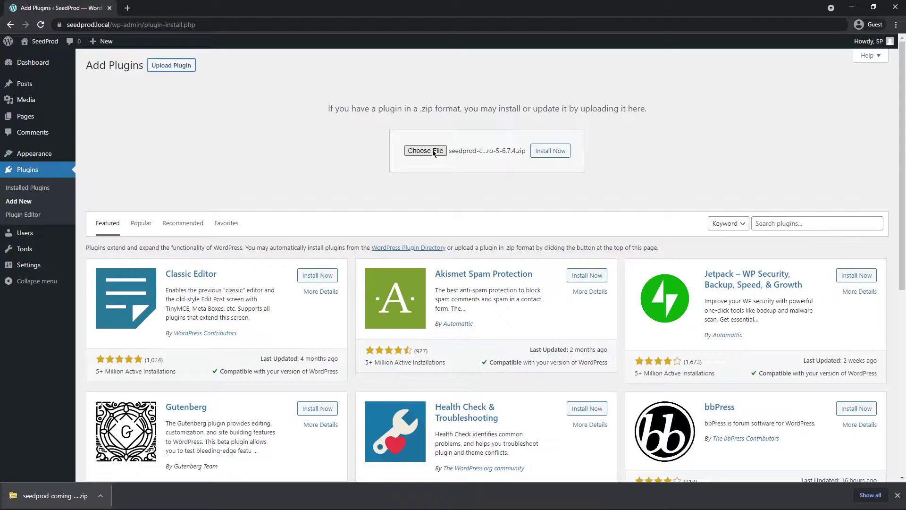
{"action": "left_click", "coordinate": [552, 155]}
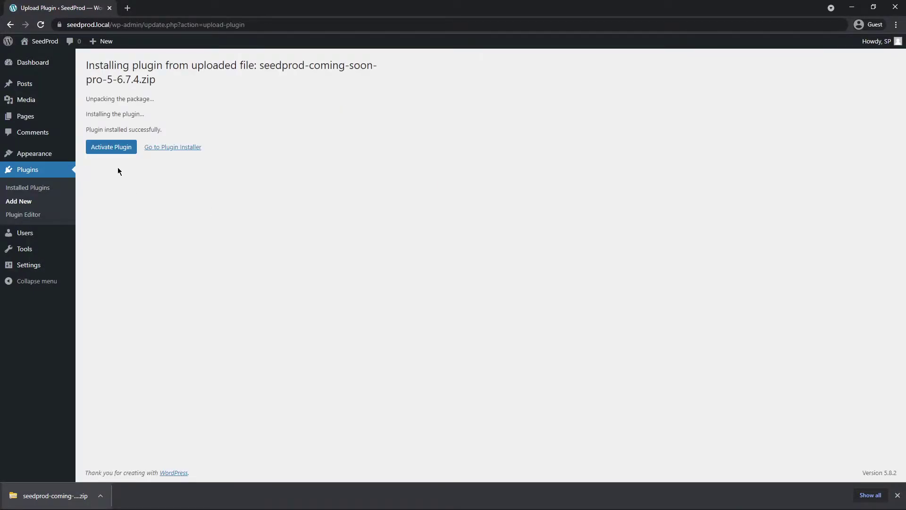
Activate SeedProd and verify the pasted license key as valid
{"action": "left_click", "coordinate": [114, 148]}
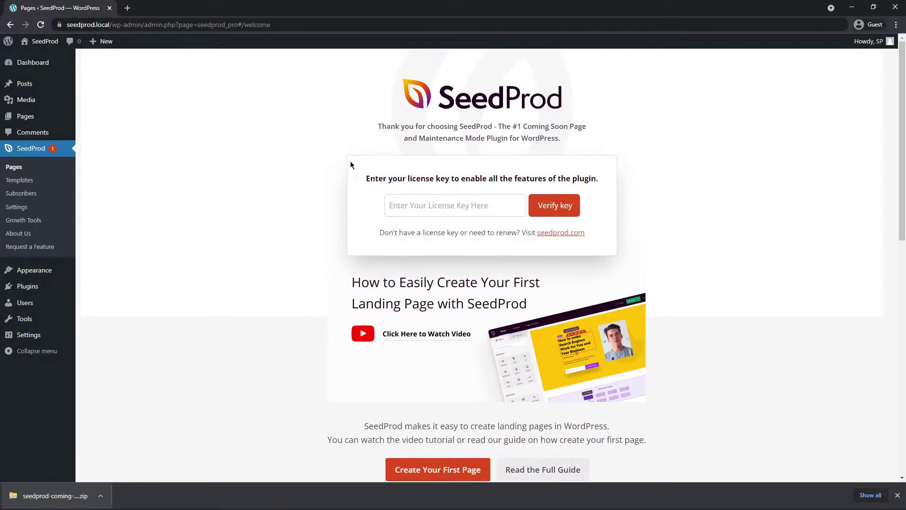
{"action": "right_click", "coordinate": [409, 203]}
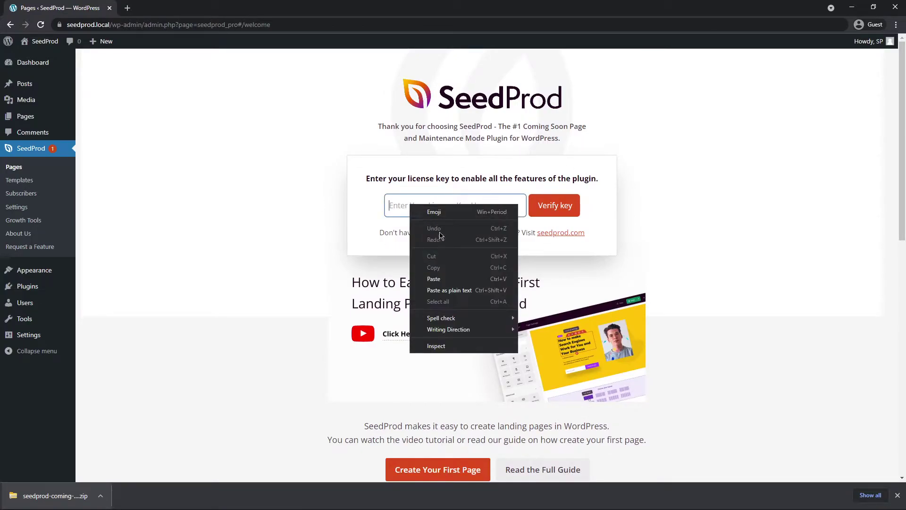
{"action": "left_click", "coordinate": [446, 276]}
{"action": "left_click", "coordinate": [559, 209]}
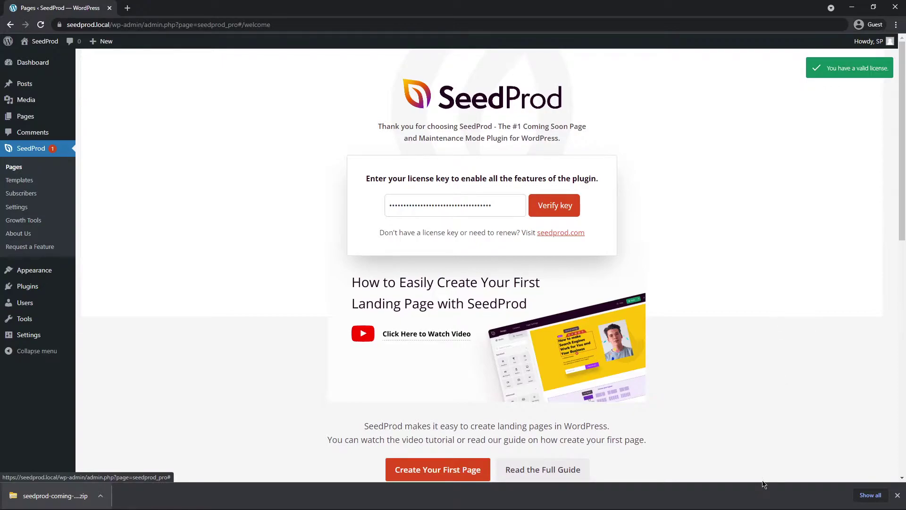
{"action": "left_click", "coordinate": [897, 495]}
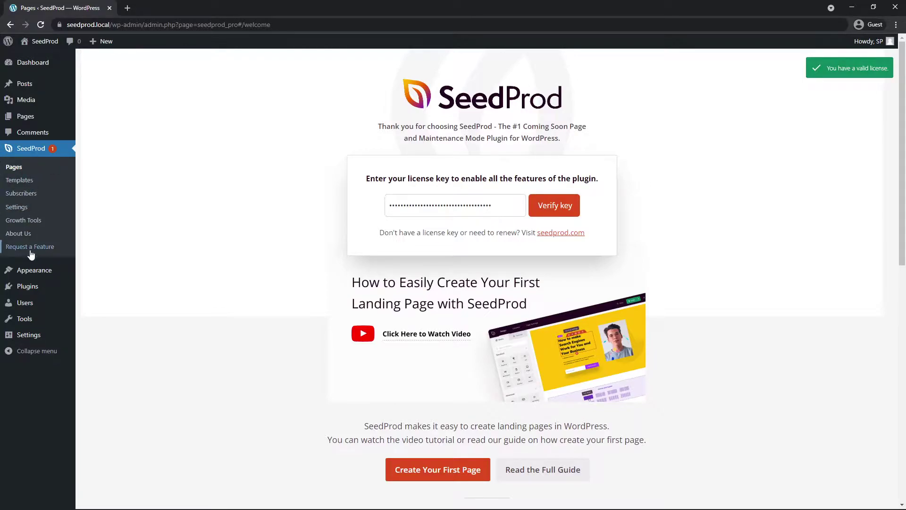
Set up a login page from the Peekaboo Login Page template named Login, and start editing
{"action": "left_click", "coordinate": [14, 168]}
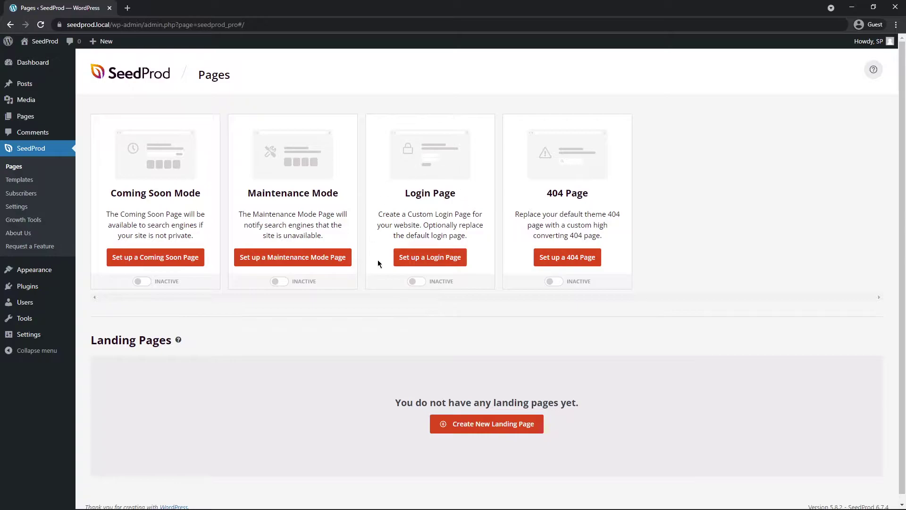
{"action": "left_click", "coordinate": [431, 263]}
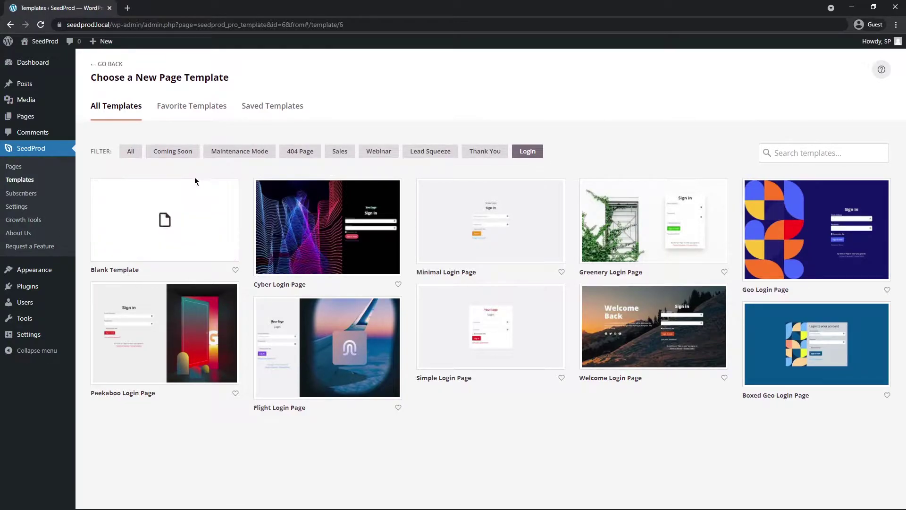
{"action": "left_click", "coordinate": [130, 152]}
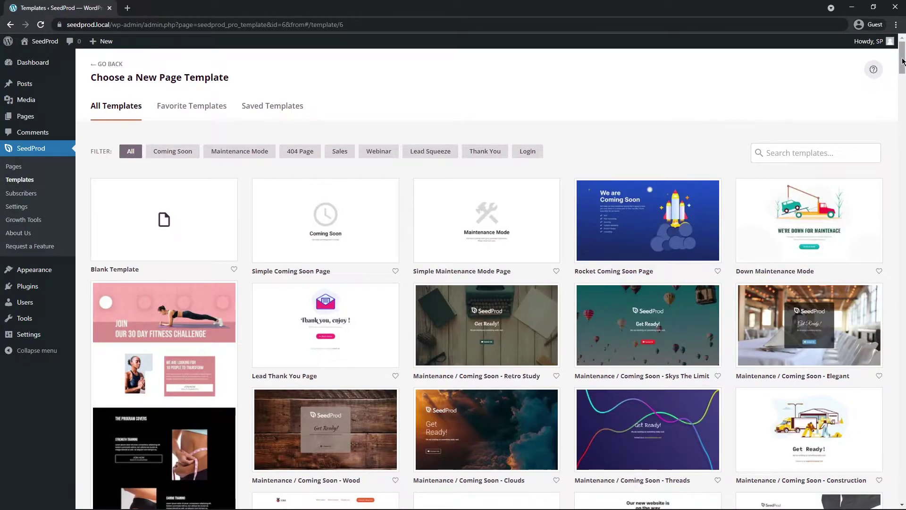
{"action": "scroll", "coordinate": [889, 84], "scroll_direction": "down", "scroll_amount": 15}
{"action": "scroll", "coordinate": [887, 145], "scroll_direction": "up", "scroll_amount": 15}
{"action": "left_click", "coordinate": [528, 153]}
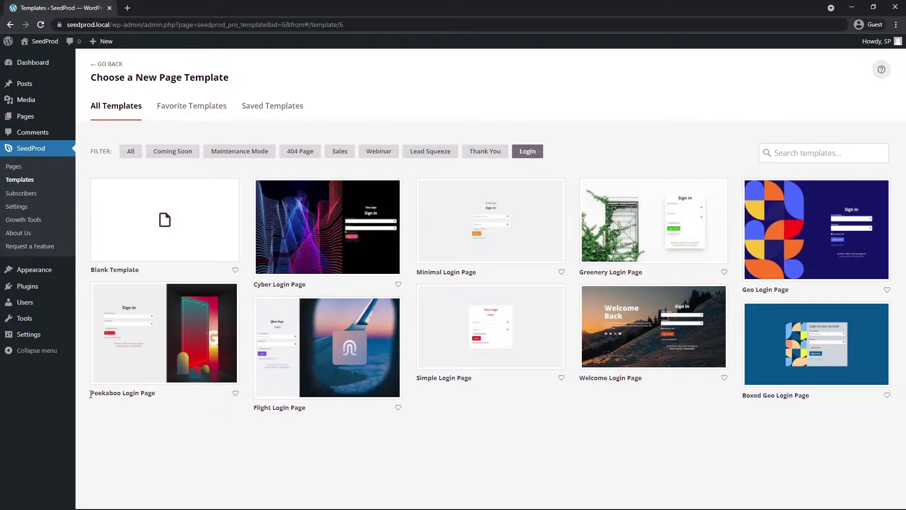
{"action": "mouse_move", "coordinate": [153, 349]}
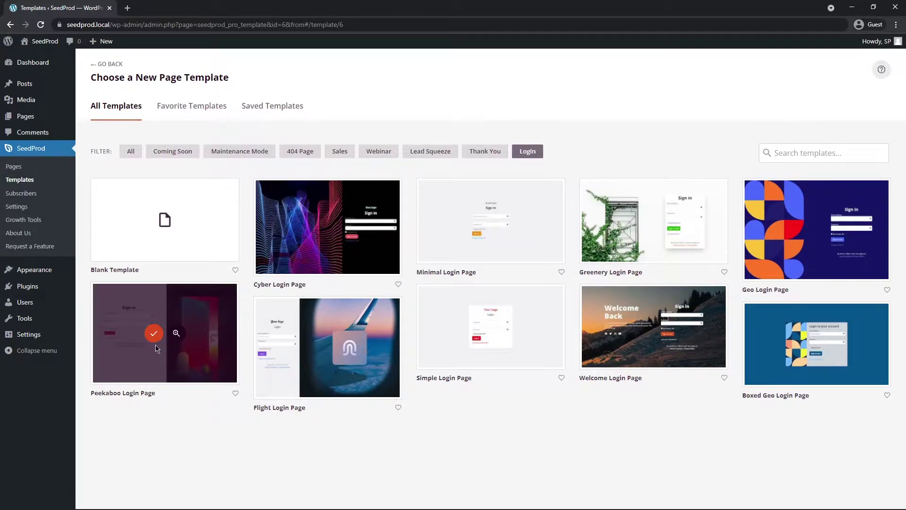
{"action": "left_click", "coordinate": [150, 331]}
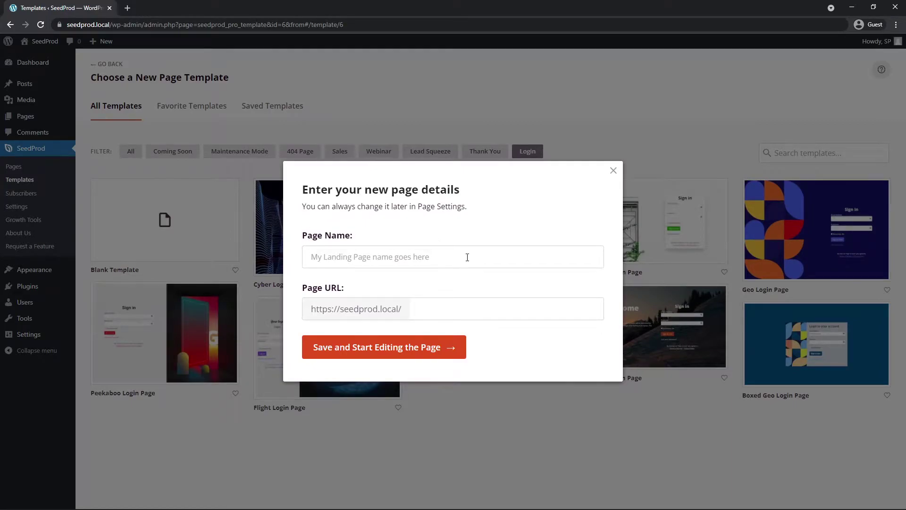
{"action": "type", "text": "Login"}
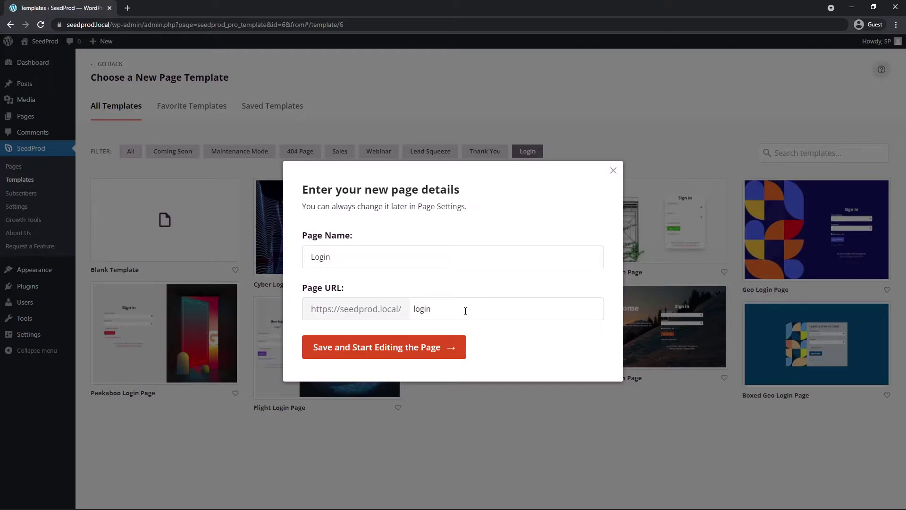
{"action": "left_click", "coordinate": [380, 355]}
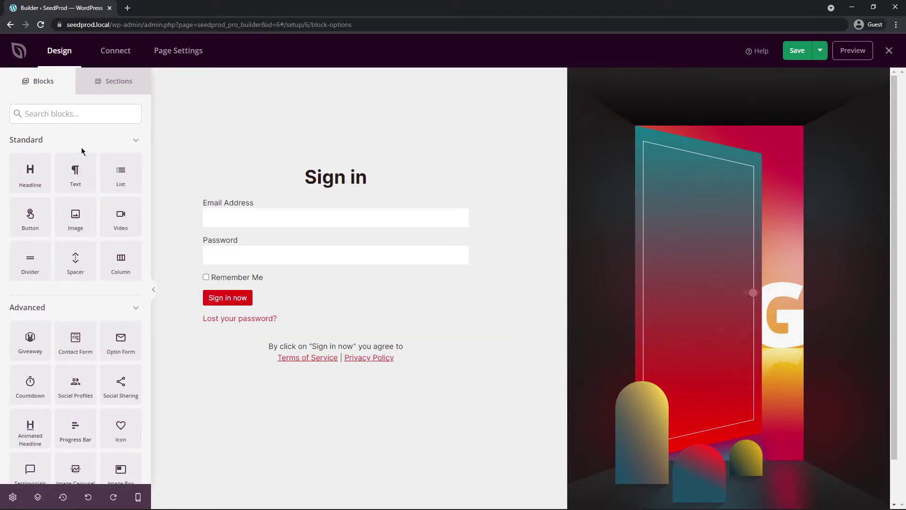
Scroll down through the builder's Blocks panel and back up to the top
{"action": "scroll", "coordinate": [84, 170], "scroll_direction": "down", "scroll_amount": 2}
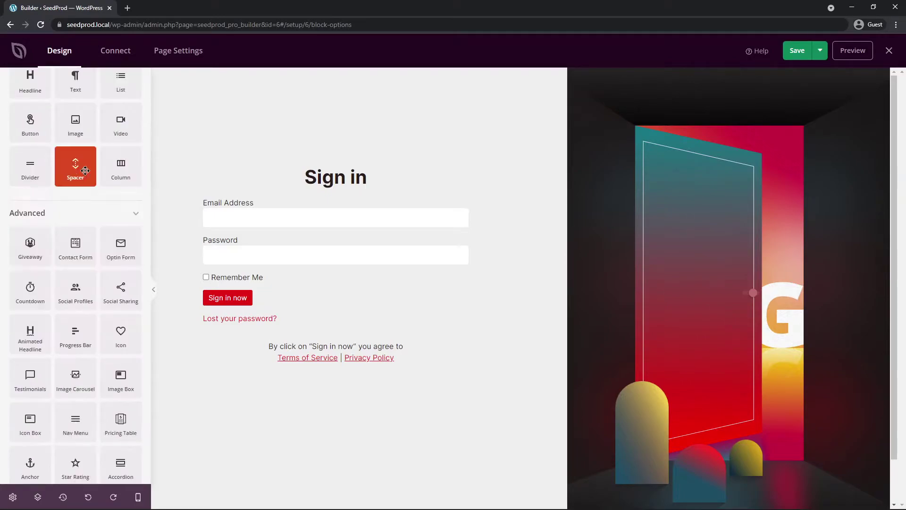
{"action": "scroll", "coordinate": [80, 236], "scroll_direction": "down", "scroll_amount": 2}
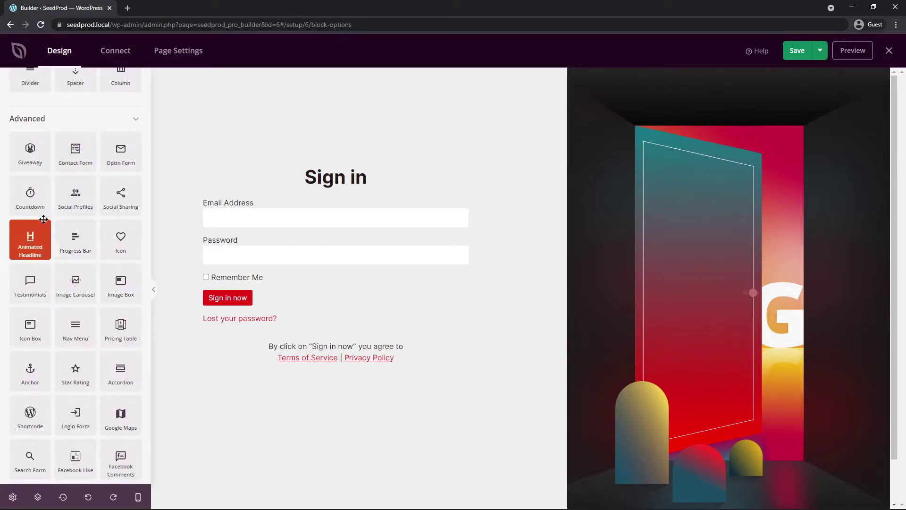
{"action": "scroll", "coordinate": [38, 222], "scroll_direction": "down", "scroll_amount": 1}
{"action": "scroll", "coordinate": [53, 331], "scroll_direction": "down", "scroll_amount": 2}
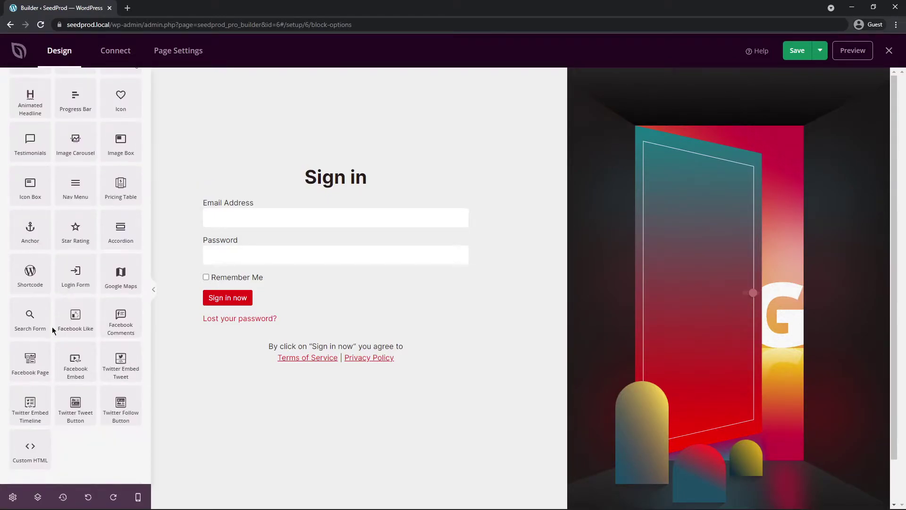
{"action": "scroll", "coordinate": [76, 312], "scroll_direction": "down", "scroll_amount": 4}
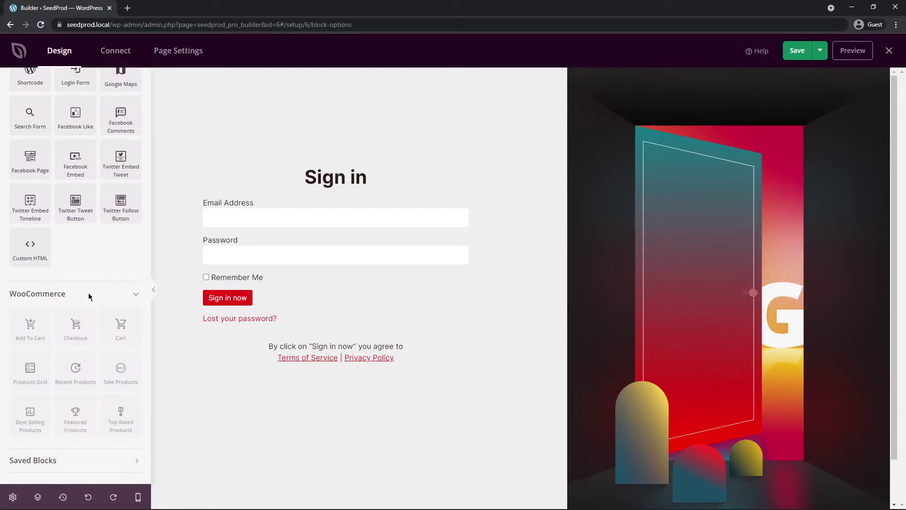
{"action": "scroll", "coordinate": [84, 295], "scroll_direction": "up", "scroll_amount": 8}
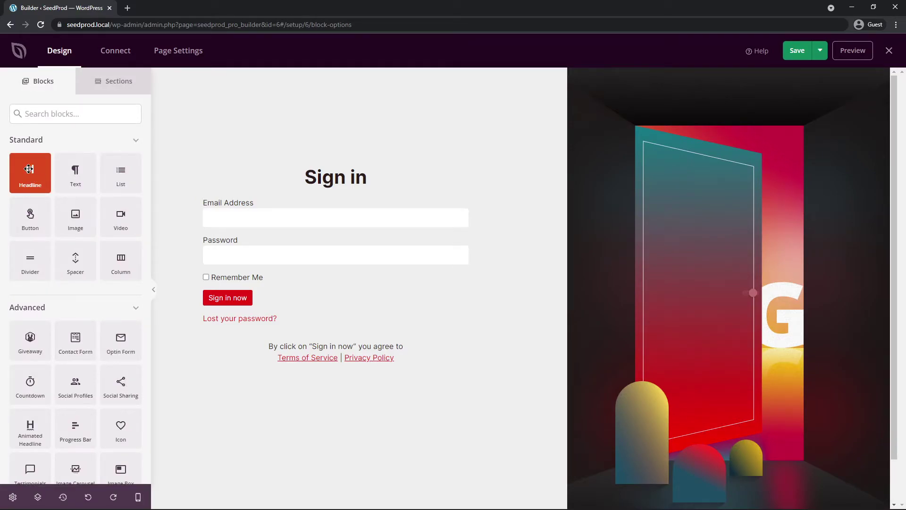
Add a trial headline above Sign in, then delete the My Awesome Headline block
{"action": "left_click_drag", "start_coordinate": [135, 185], "coordinate": [356, 172]}
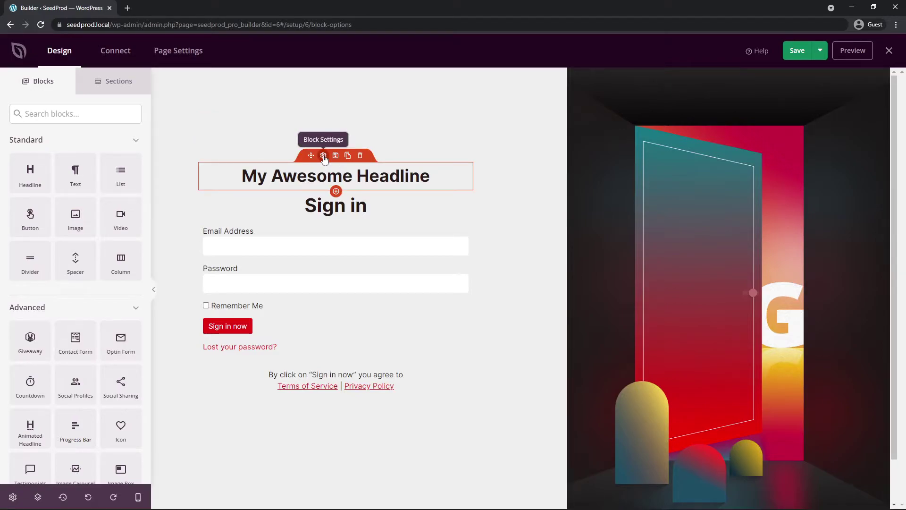
{"action": "left_click", "coordinate": [323, 157]}
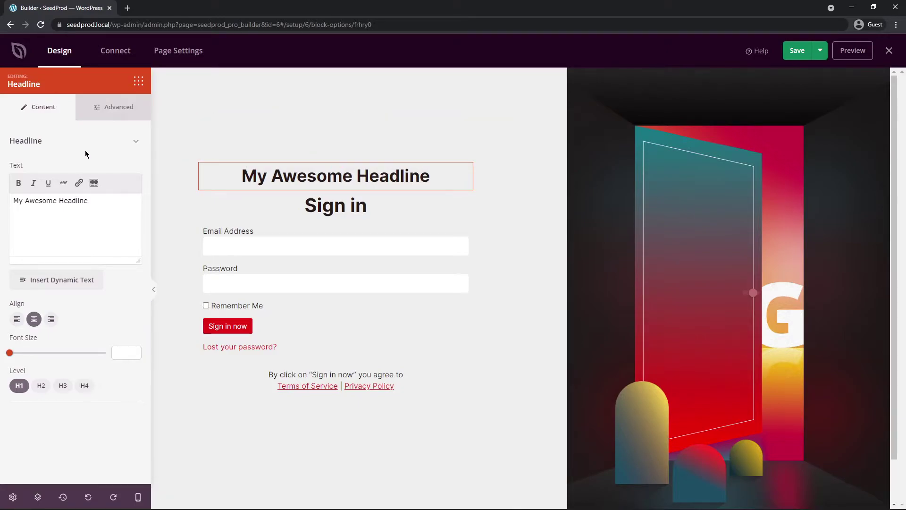
{"action": "left_click_drag", "start_coordinate": [103, 201], "coordinate": [6, 206]}
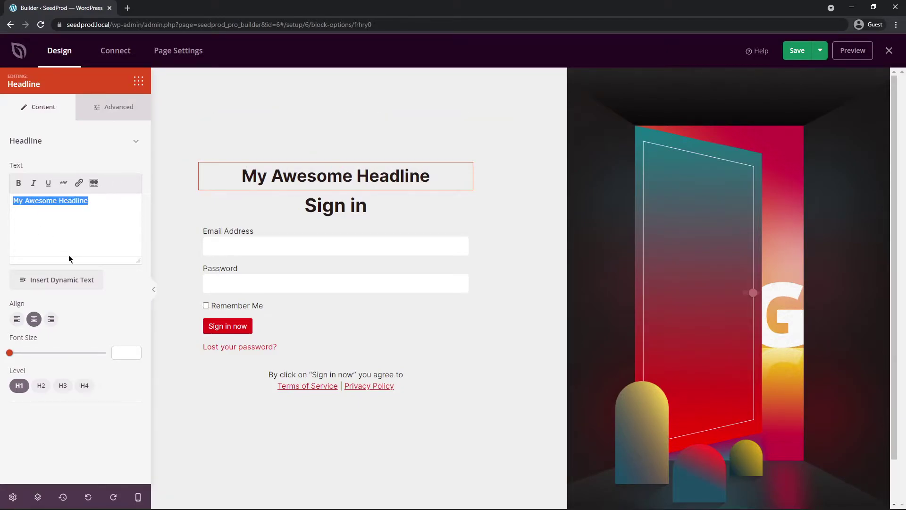
{"action": "left_click", "coordinate": [76, 218]}
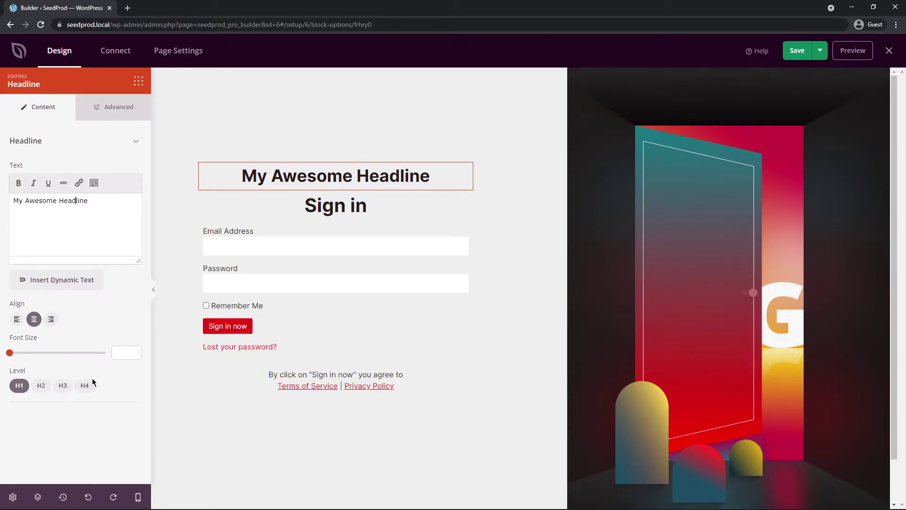
{"action": "left_click", "coordinate": [117, 113]}
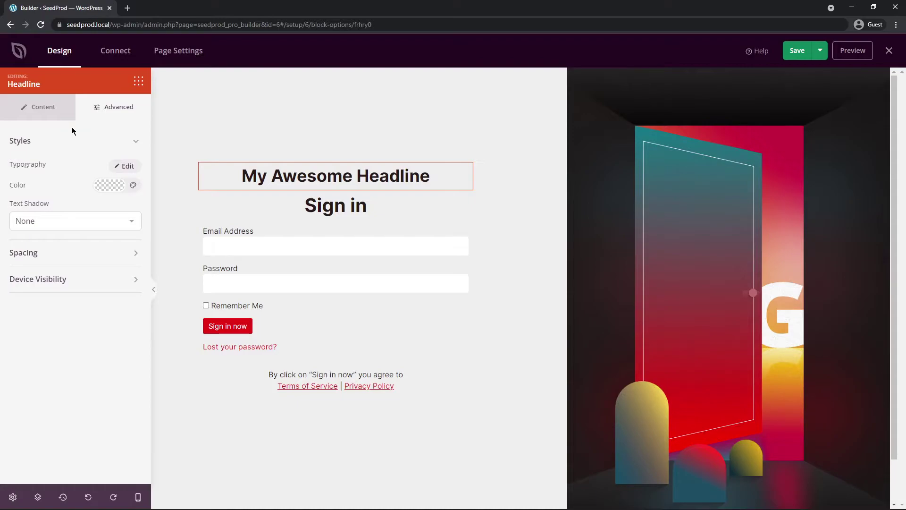
{"action": "mouse_move", "coordinate": [266, 173]}
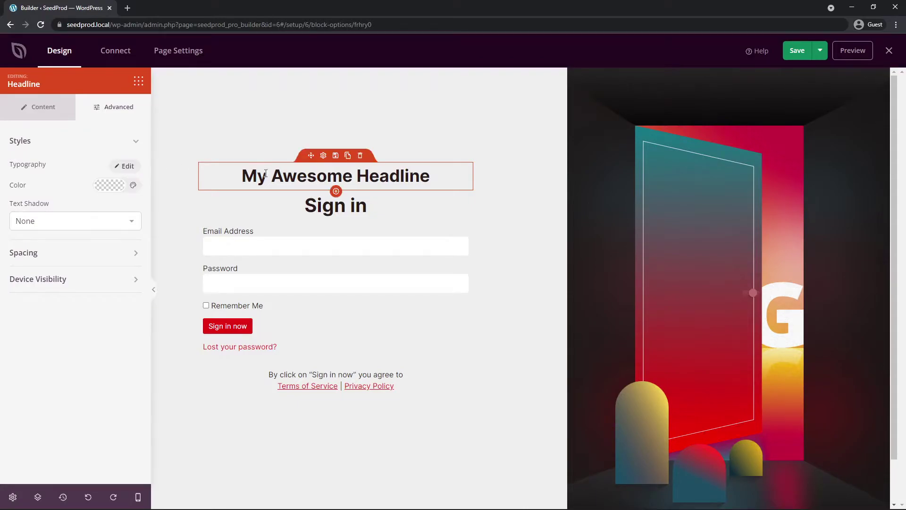
{"action": "left_click", "coordinate": [359, 155]}
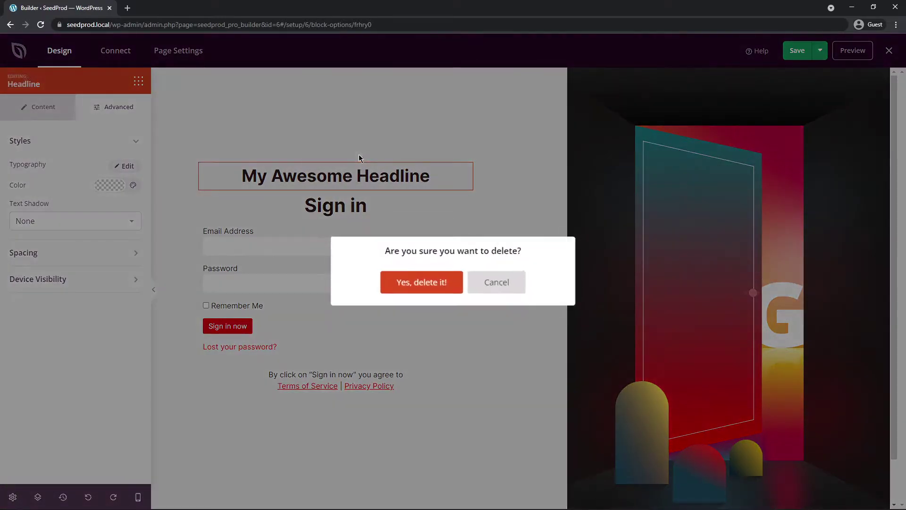
{"action": "left_click", "coordinate": [442, 283]}
Replace the Sign in heading text with 'Client Login'
{"action": "mouse_move", "coordinate": [402, 176]}
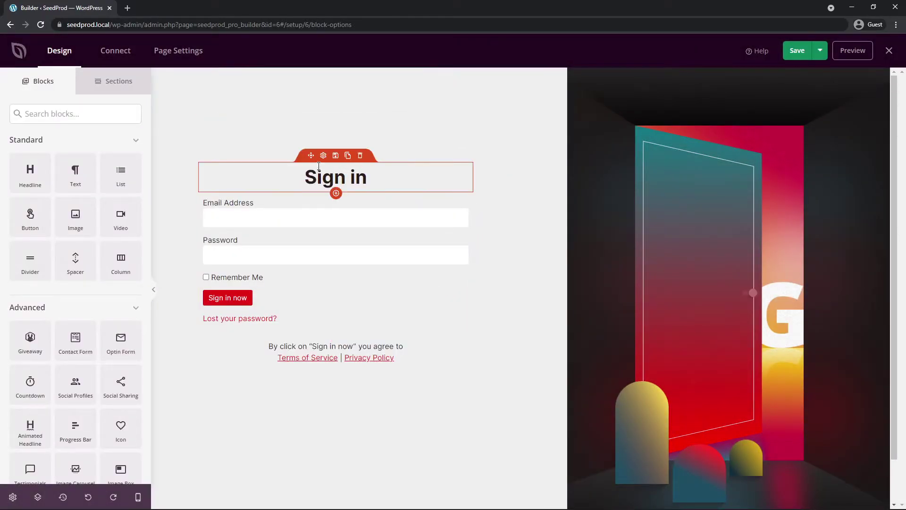
{"action": "left_click", "coordinate": [324, 156]}
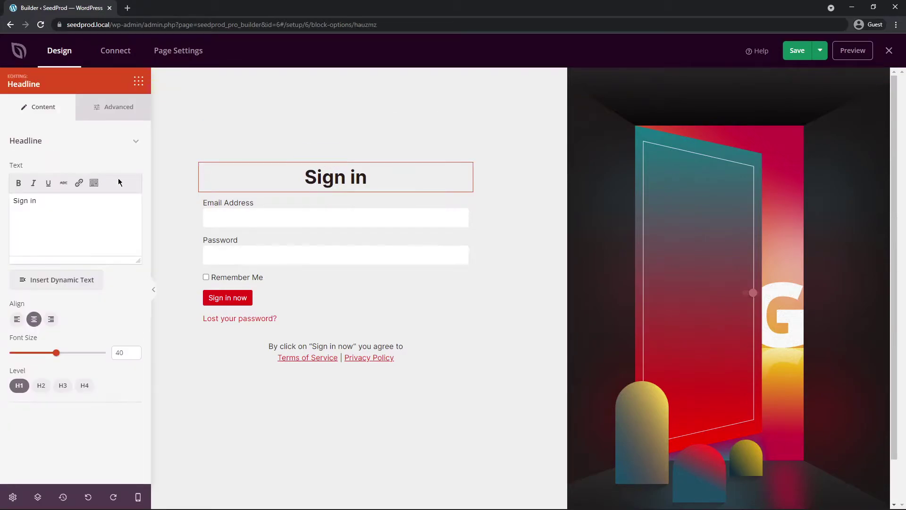
{"action": "triple_click", "coordinate": [60, 211]}
{"action": "type", "text": "Client Login"}
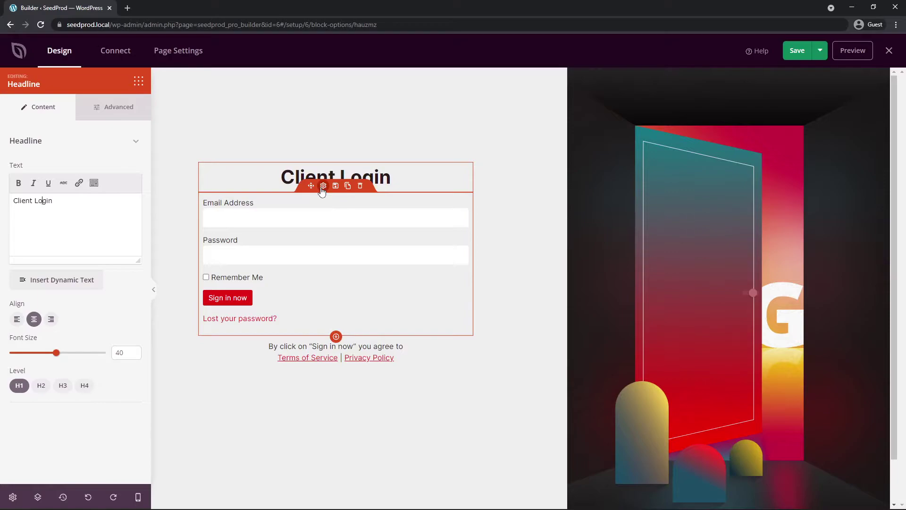
{"action": "left_click", "coordinate": [322, 194]}
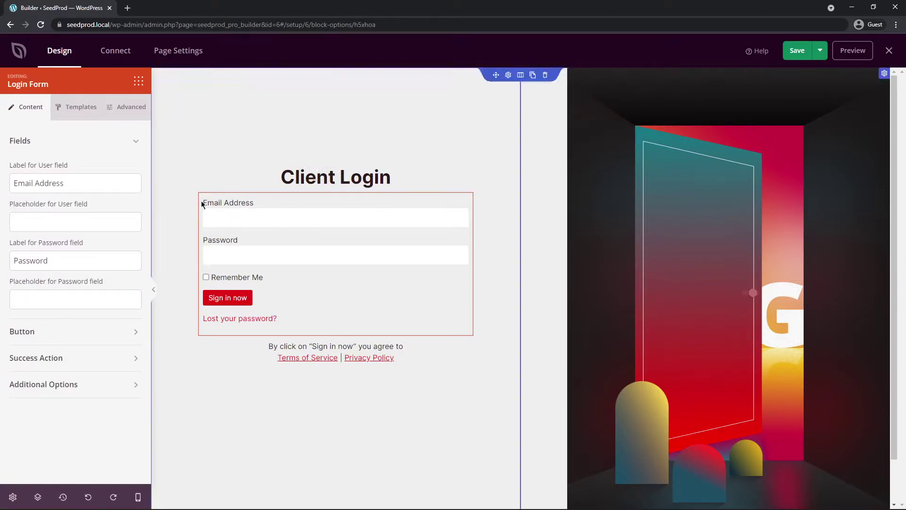
Clear the Email and Password field labels and use them as the field placeholders
{"action": "left_click_drag", "start_coordinate": [90, 185], "coordinate": [32, 184]}
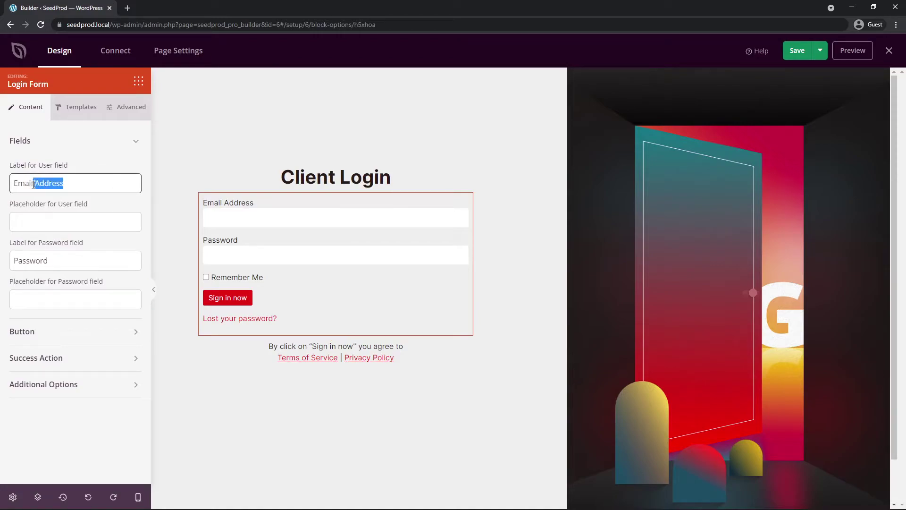
{"action": "key", "text": "BackSpace"}
{"action": "double_click", "coordinate": [36, 182]}
{"action": "key", "text": "ctrl+c"}
{"action": "key", "text": "BackSpace"}
{"action": "left_click", "coordinate": [57, 218]}
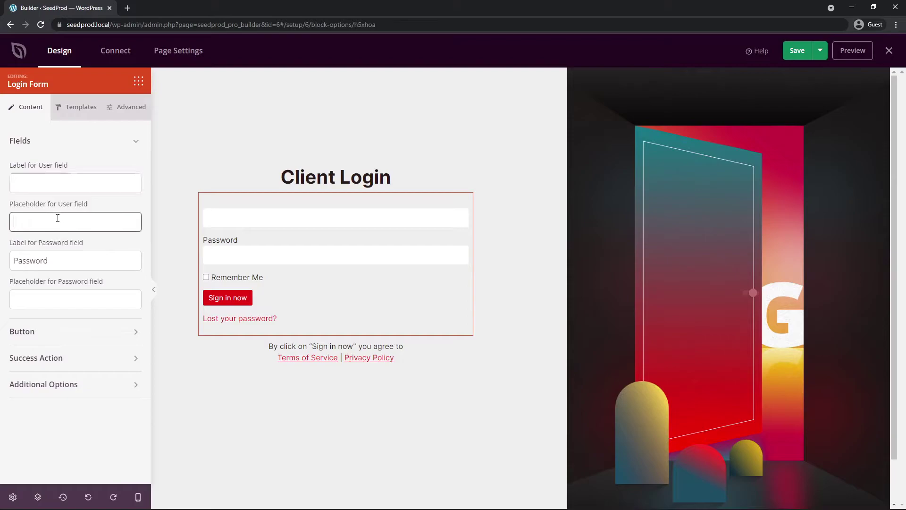
{"action": "key", "text": "ctrl+v"}
{"action": "left_click", "coordinate": [145, 206]}
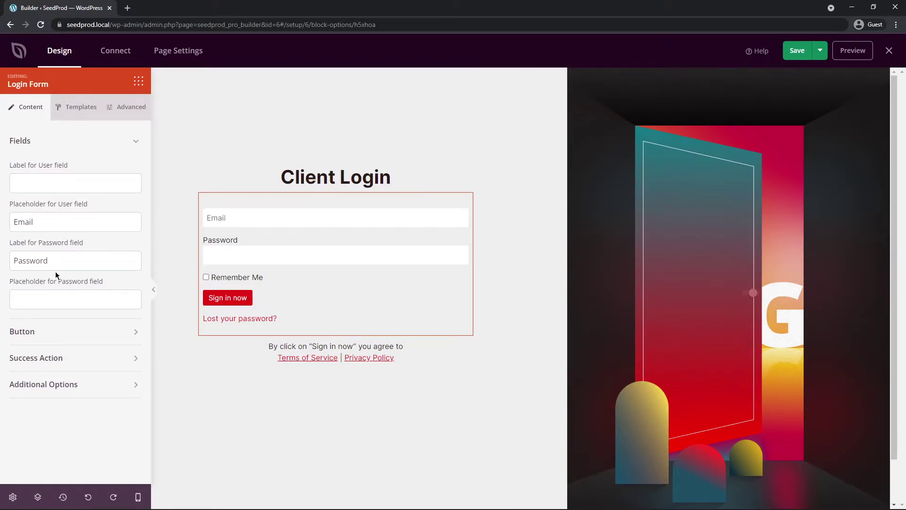
{"action": "left_click_drag", "start_coordinate": [55, 261], "coordinate": [3, 259]}
{"action": "key", "text": "ctrl+c"}
{"action": "key", "text": "BackSpace"}
{"action": "left_click", "coordinate": [46, 296]}
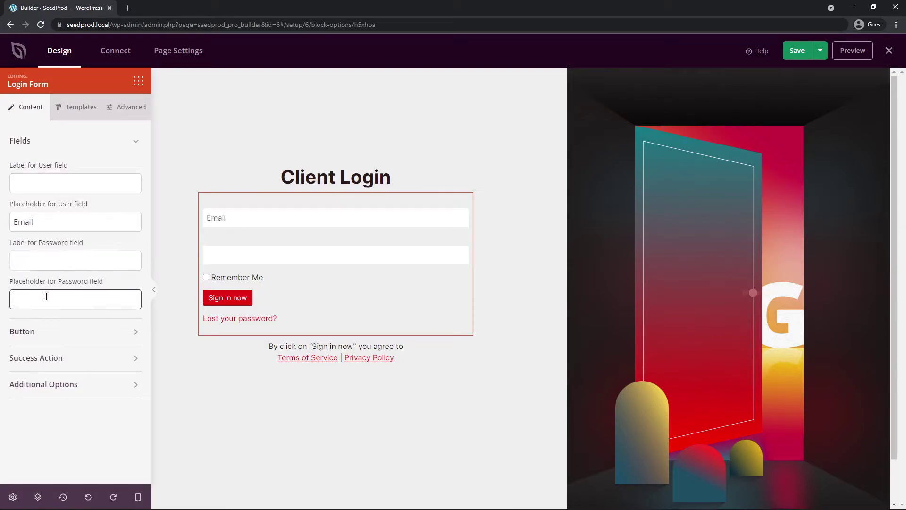
{"action": "key", "text": "ctrl+v"}
{"action": "left_click", "coordinate": [41, 142]}
Change the login form's button text to 'Login'
{"action": "left_click", "coordinate": [39, 169]}
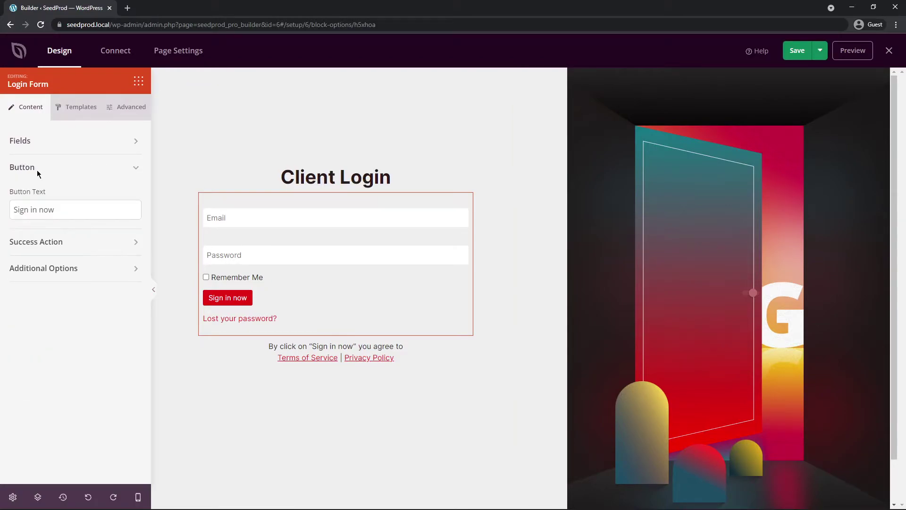
{"action": "triple_click", "coordinate": [83, 205]}
{"action": "type", "text": "Login"}
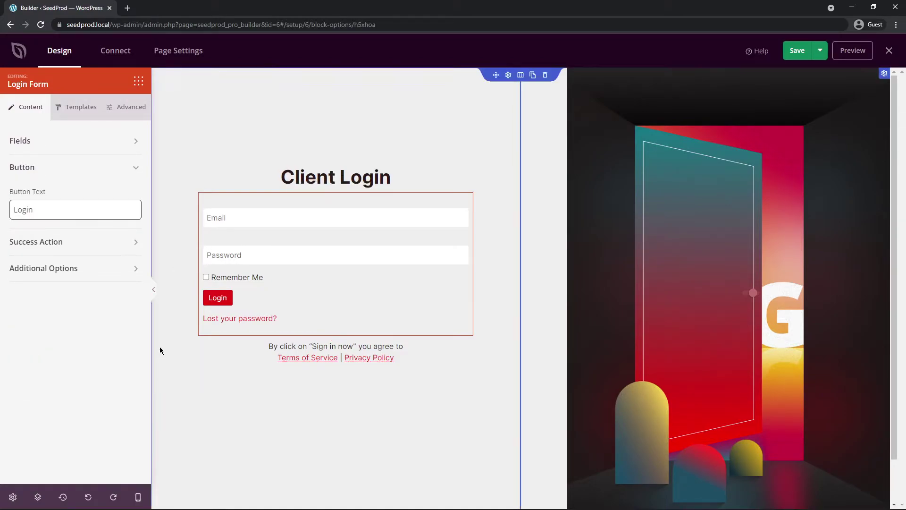
{"action": "left_click", "coordinate": [39, 168]}
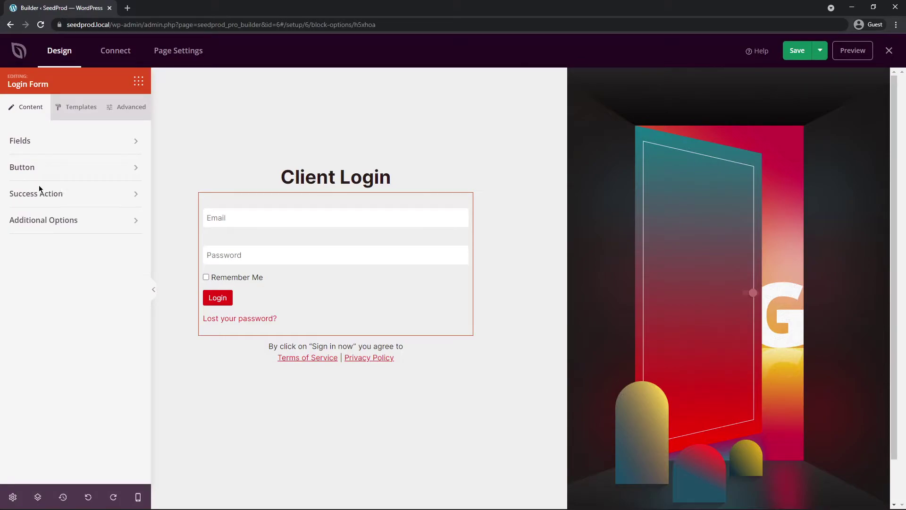
{"action": "left_click", "coordinate": [130, 193]}
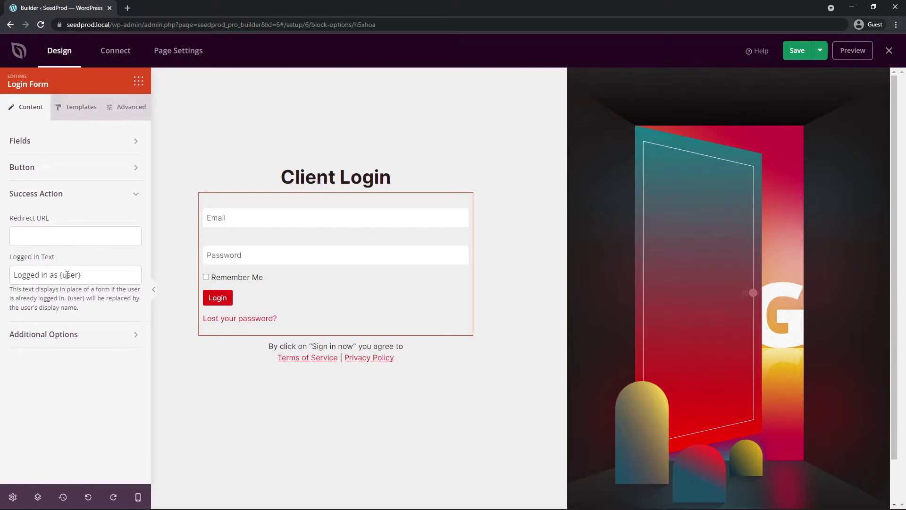
{"action": "left_click_drag", "start_coordinate": [60, 274], "coordinate": [96, 283]}
{"action": "left_click", "coordinate": [70, 193]}
{"action": "left_click", "coordinate": [51, 221]}
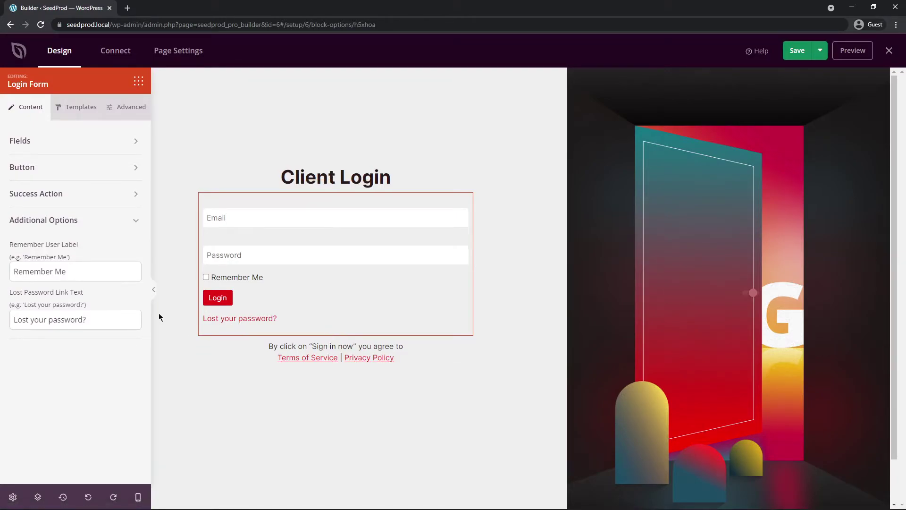
Try the Light, Grey, Dark and other input field templates, settling on Wide Border
{"action": "left_click", "coordinate": [113, 220]}
{"action": "left_click", "coordinate": [74, 113]}
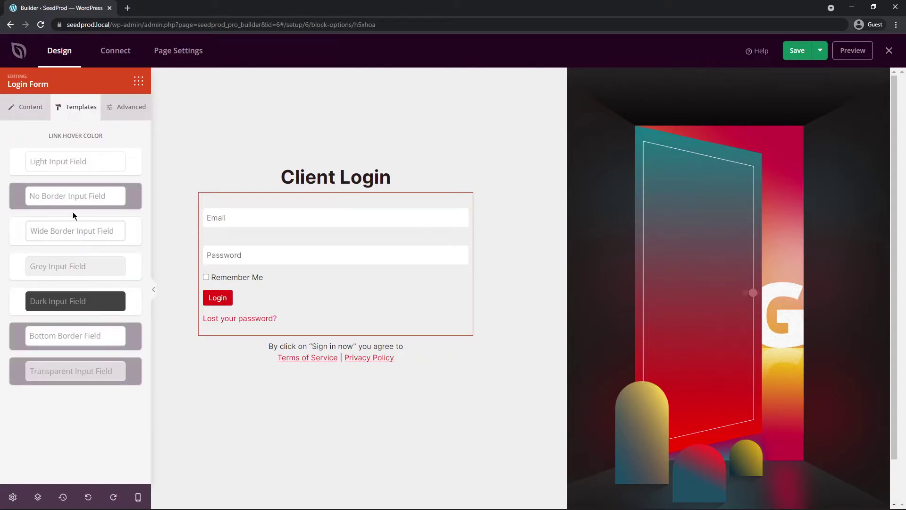
{"action": "left_click", "coordinate": [76, 162]}
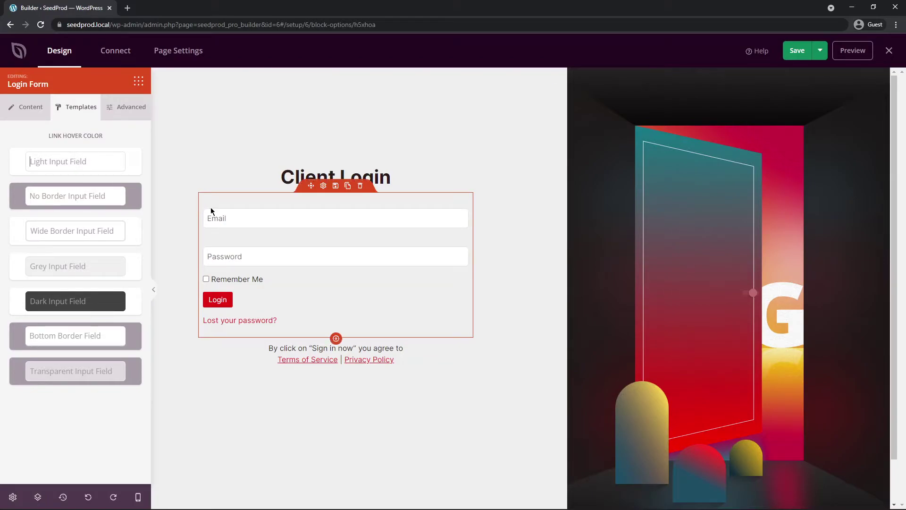
{"action": "left_click", "coordinate": [75, 195]}
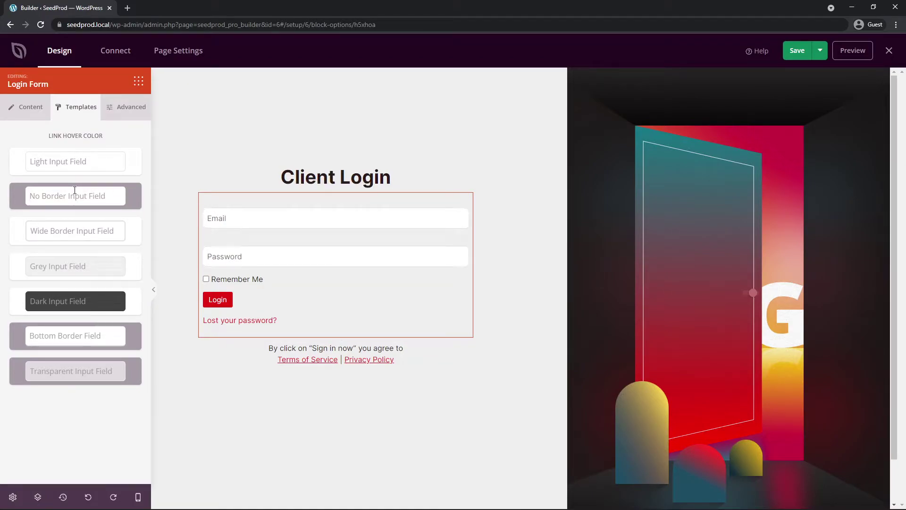
{"action": "left_click", "coordinate": [57, 232]}
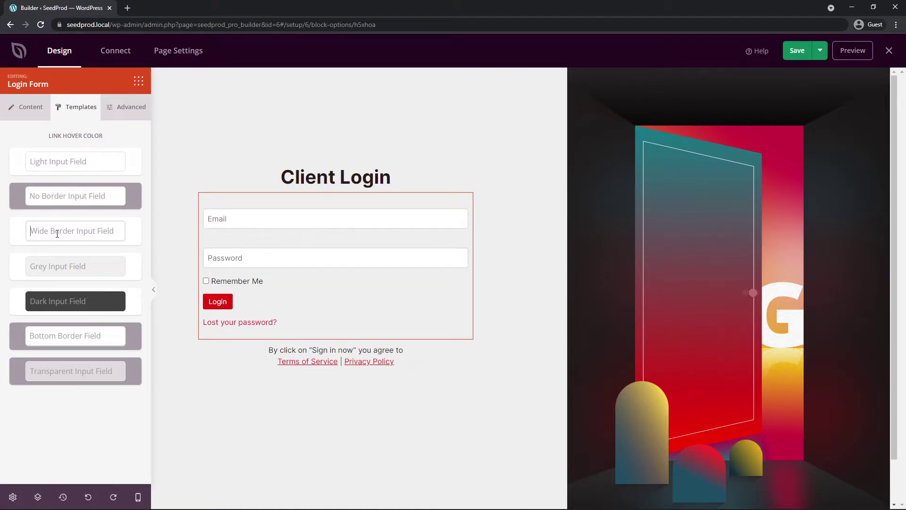
{"action": "left_click", "coordinate": [72, 266]}
{"action": "left_click", "coordinate": [62, 298]}
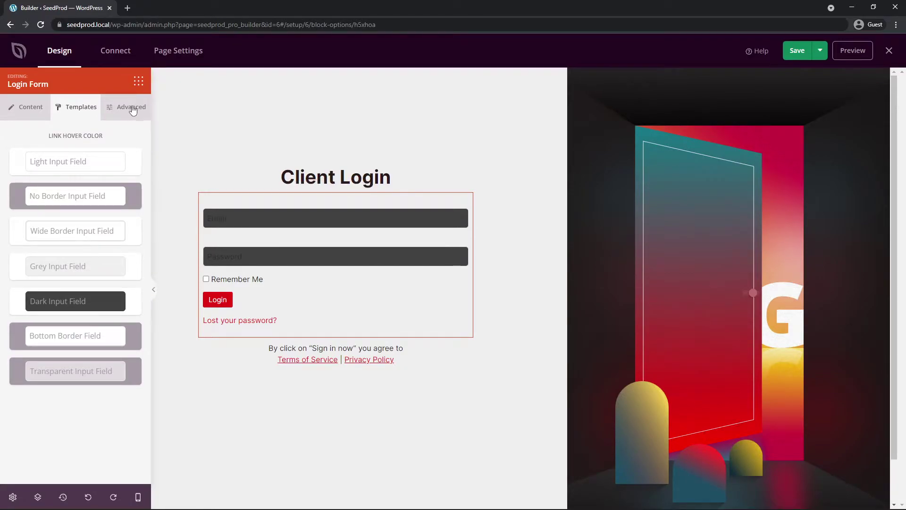
{"action": "left_click", "coordinate": [54, 336]}
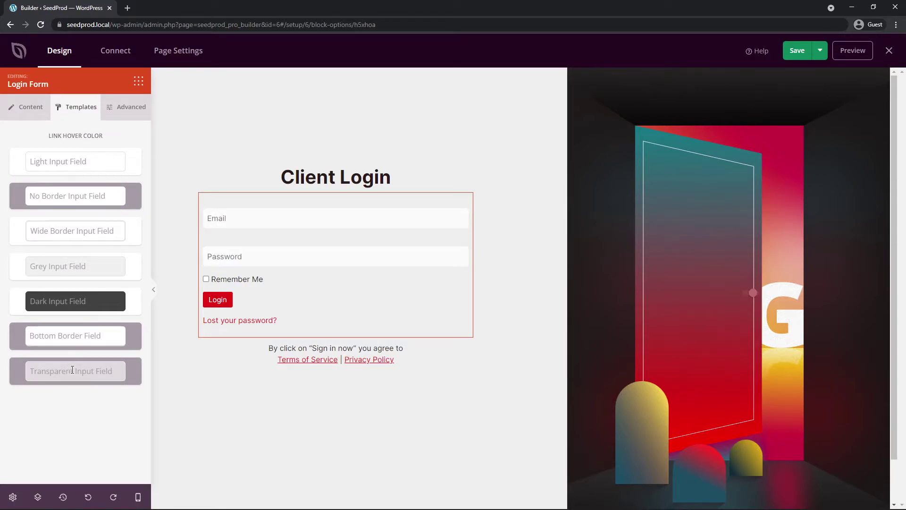
{"action": "left_click", "coordinate": [94, 230]}
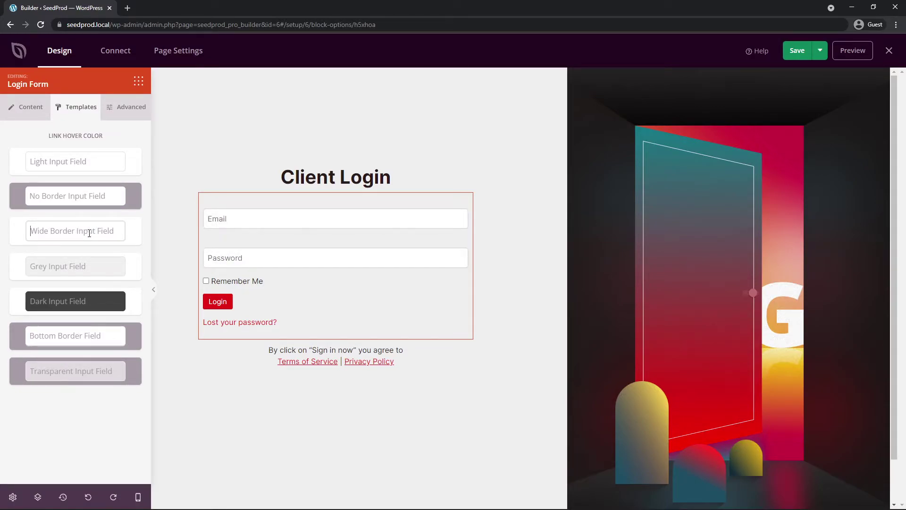
Set the login form's Row Spacing to 10 and its alignment to right
{"action": "left_click", "coordinate": [129, 112]}
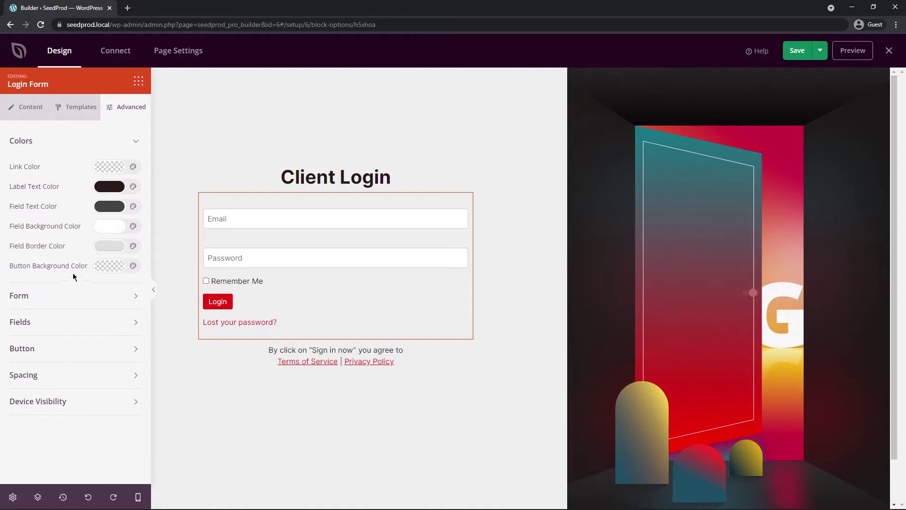
{"action": "left_click", "coordinate": [135, 142]}
{"action": "left_click", "coordinate": [52, 168]}
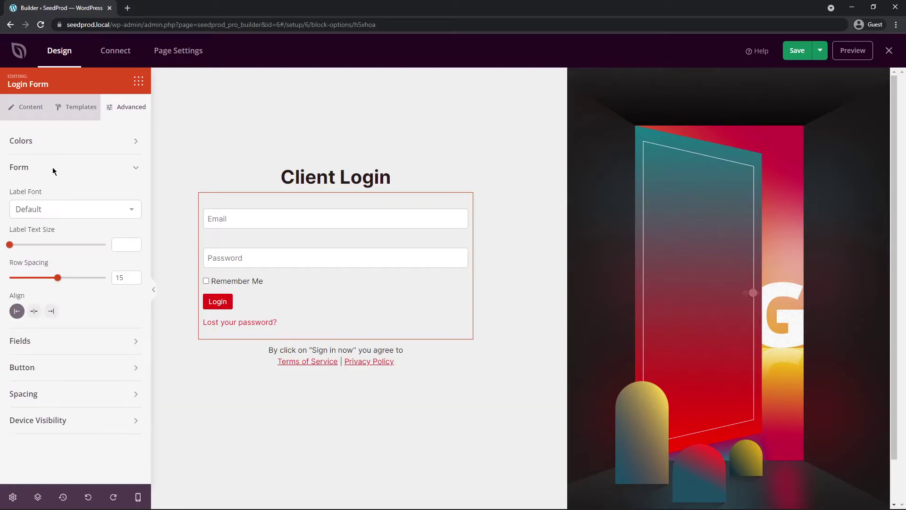
{"action": "left_click", "coordinate": [115, 209]}
{"action": "left_click", "coordinate": [101, 175]}
{"action": "left_click", "coordinate": [71, 172]}
{"action": "mouse_move", "coordinate": [58, 278]}
{"action": "left_mouse_down"}
{"action": "mouse_move", "coordinate": [15, 278]}
{"action": "mouse_move", "coordinate": [66, 277]}
{"action": "mouse_move", "coordinate": [41, 277]}
{"action": "left_mouse_up"}
{"action": "left_click", "coordinate": [34, 312]}
{"action": "left_click", "coordinate": [51, 311]}
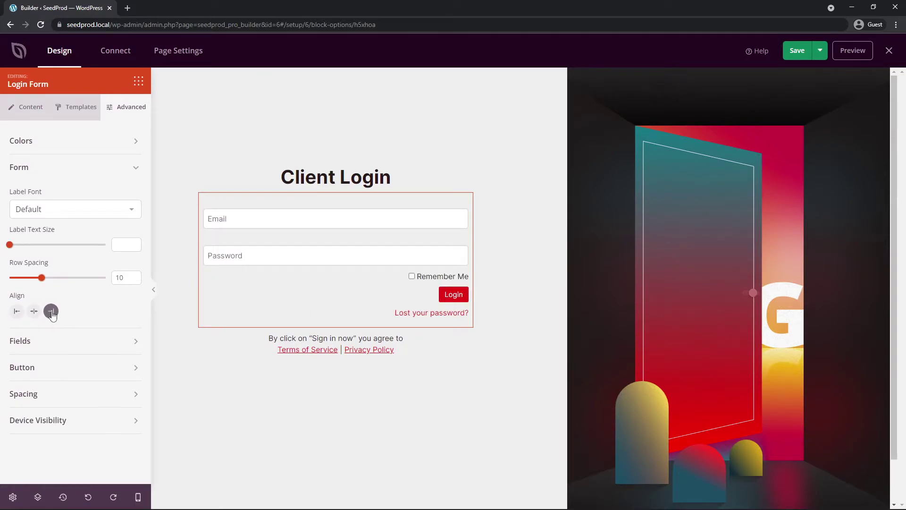
{"action": "left_click", "coordinate": [88, 170]}
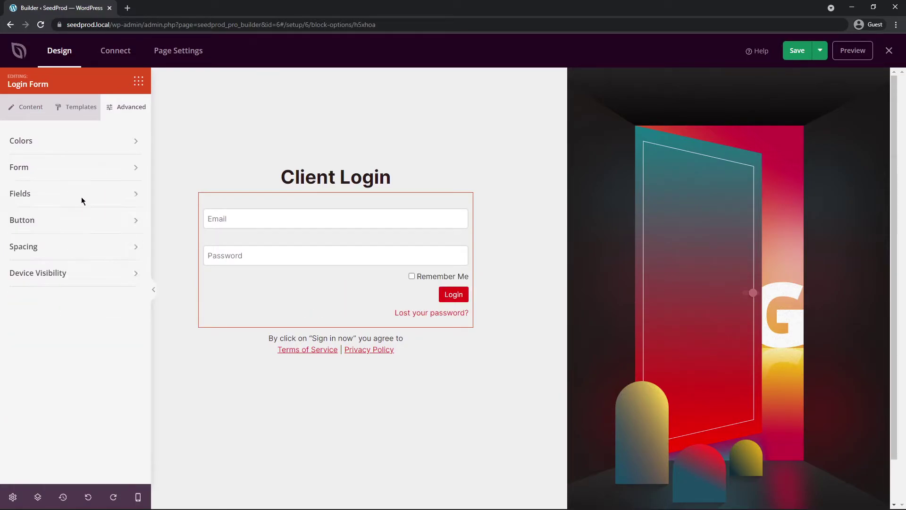
Set the login form fields to Medium size with 0 label spacing
{"action": "left_click", "coordinate": [81, 197]}
{"action": "scroll", "coordinate": [96, 225], "scroll_direction": "down", "scroll_amount": 1}
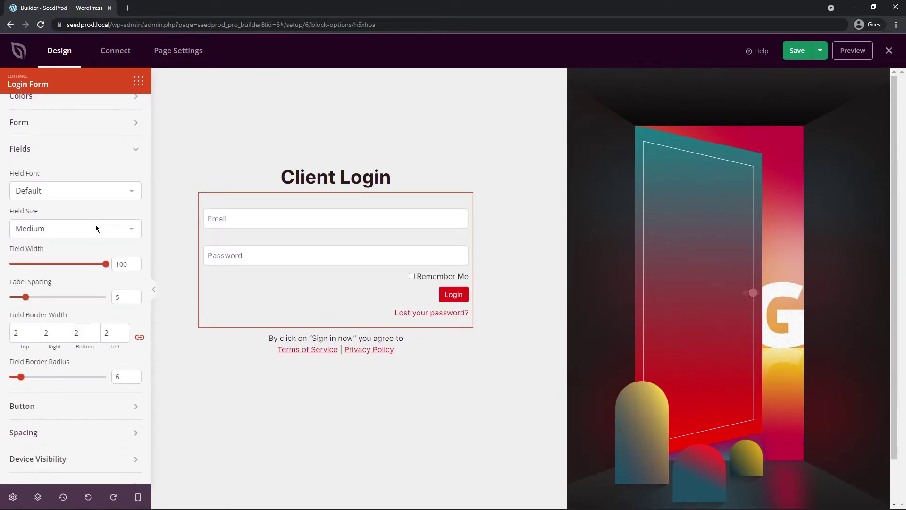
{"action": "left_click", "coordinate": [43, 229]}
{"action": "left_click", "coordinate": [39, 263]}
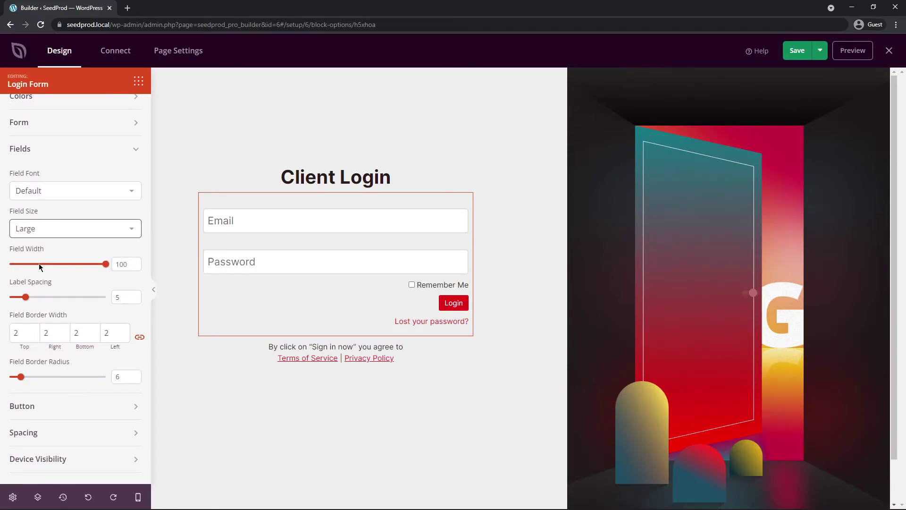
{"action": "left_click", "coordinate": [50, 231]}
{"action": "left_click", "coordinate": [48, 239]}
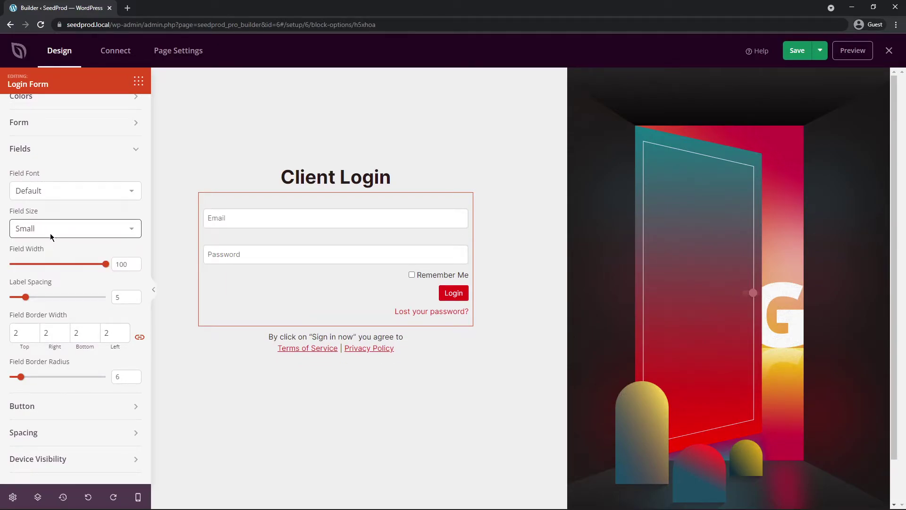
{"action": "left_click", "coordinate": [50, 233]}
{"action": "left_click", "coordinate": [44, 250]}
{"action": "left_click_drag", "start_coordinate": [26, 297], "coordinate": [5, 296]}
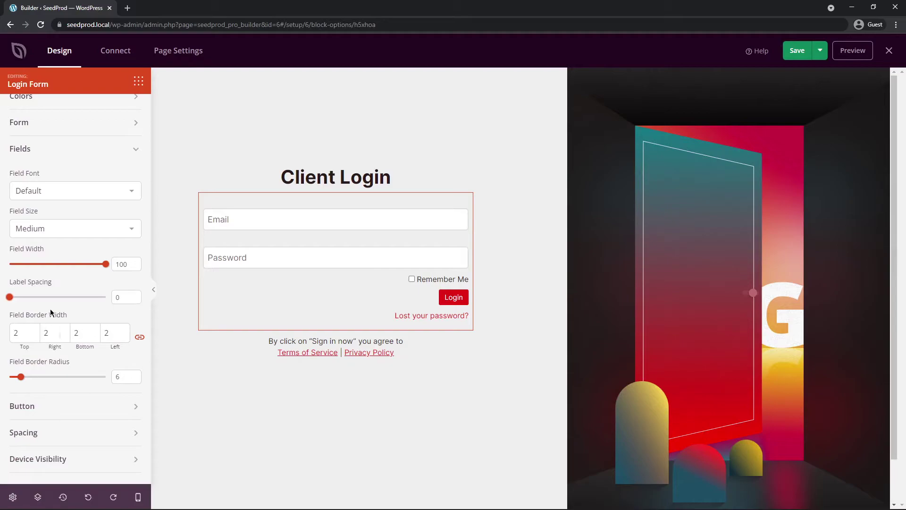
Give the Email and Password fields 2-pixel borders and square corners
{"action": "left_click", "coordinate": [32, 330]}
{"action": "left_click_drag", "start_coordinate": [21, 332], "coordinate": [2, 334]}
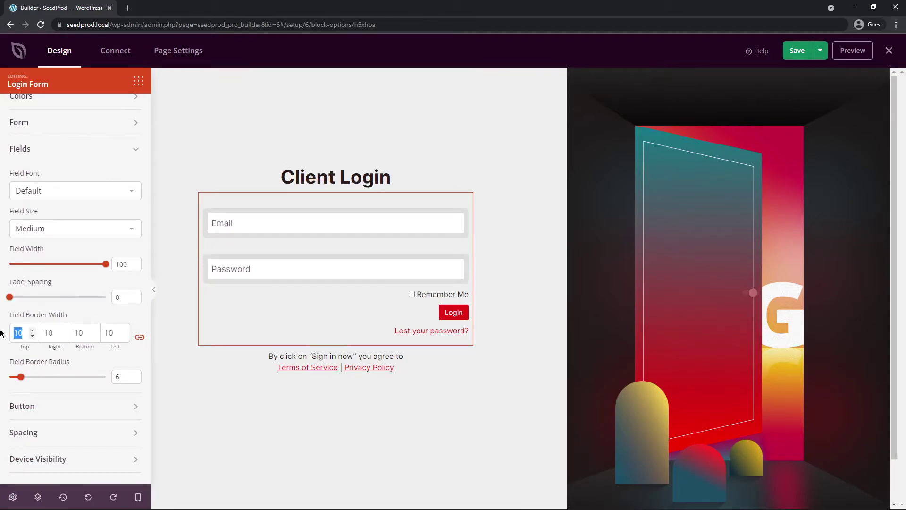
{"action": "type", "text": "2"}
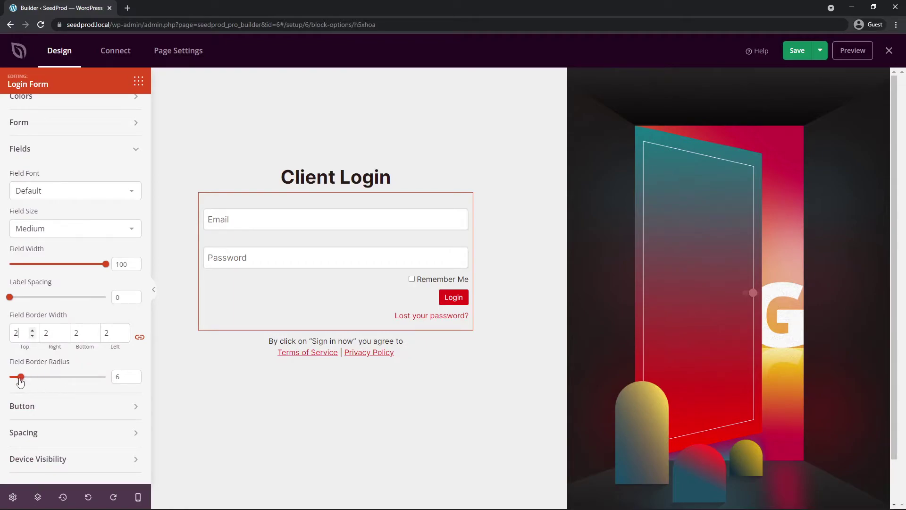
{"action": "left_click_drag", "start_coordinate": [20, 376], "coordinate": [0, 373]}
{"action": "left_click", "coordinate": [52, 145]}
Make the Login button medium-sized with a border radius of 0
{"action": "left_click", "coordinate": [31, 221]}
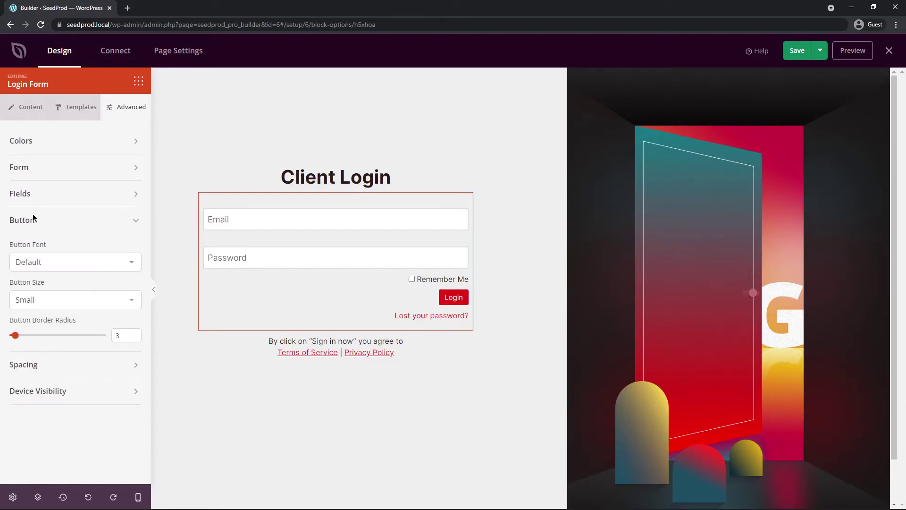
{"action": "left_click", "coordinate": [66, 260]}
{"action": "left_click", "coordinate": [70, 257]}
{"action": "left_click", "coordinate": [80, 298]}
{"action": "left_click", "coordinate": [63, 336]}
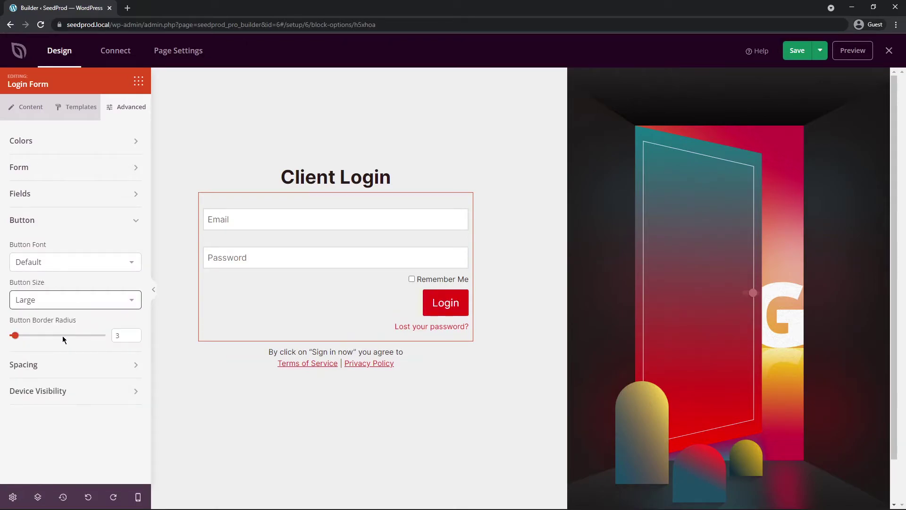
{"action": "left_click", "coordinate": [56, 301]}
{"action": "left_click", "coordinate": [49, 325]}
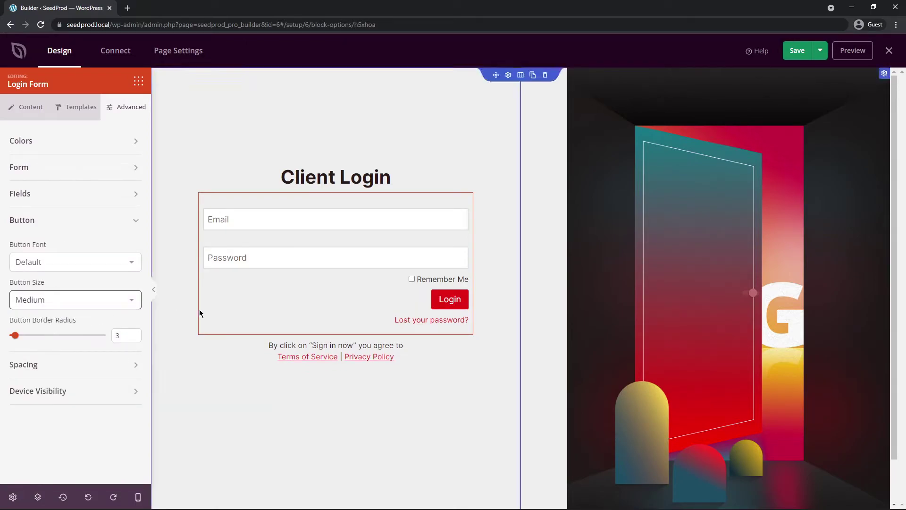
{"action": "mouse_move", "coordinate": [15, 335]}
{"action": "left_mouse_down"}
{"action": "mouse_move", "coordinate": [101, 335]}
{"action": "mouse_move", "coordinate": [10, 335]}
{"action": "left_mouse_up"}
{"action": "left_click", "coordinate": [28, 365]}
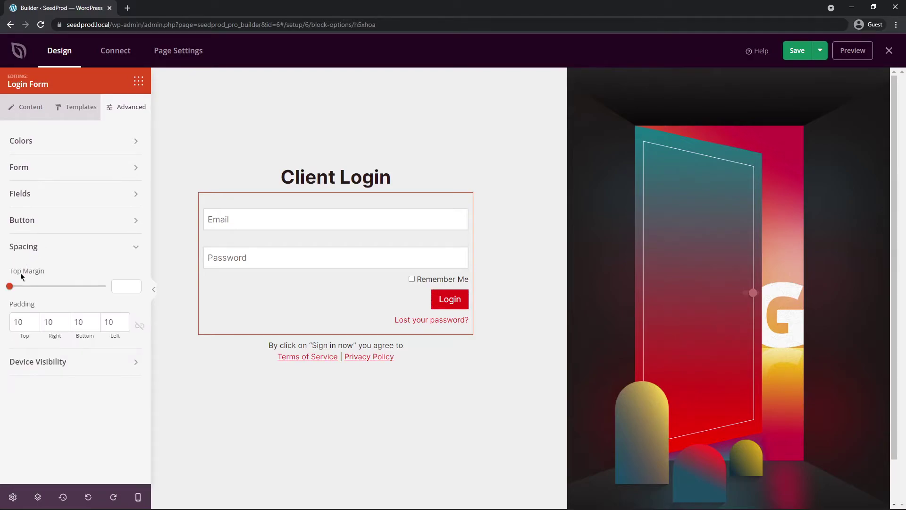
Keep the form's top margin at 0 and set its top padding to 0
{"action": "mouse_move", "coordinate": [12, 290]}
{"action": "left_mouse_down"}
{"action": "mouse_move", "coordinate": [75, 292]}
{"action": "mouse_move", "coordinate": [4, 288]}
{"action": "left_mouse_up"}
{"action": "type", "text": "0"}
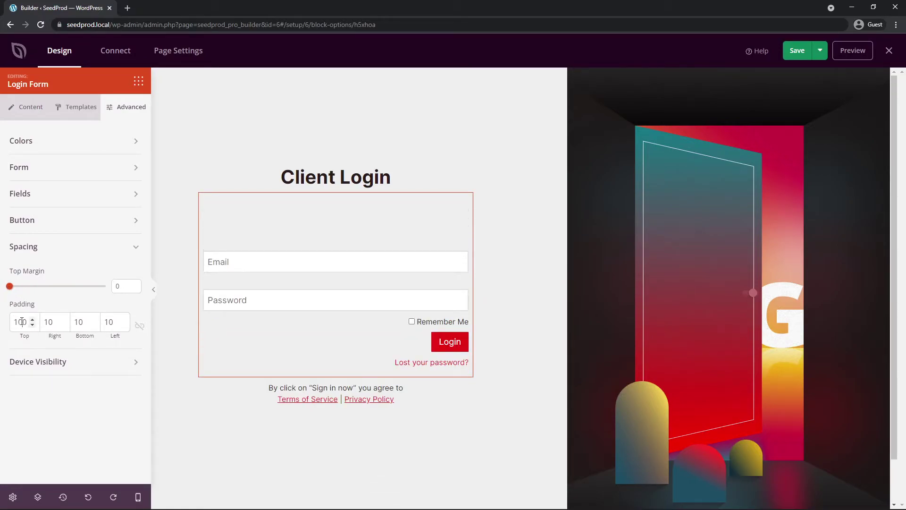
{"action": "left_click_drag", "start_coordinate": [22, 321], "coordinate": [6, 324]}
{"action": "key", "text": "BackSpace"}
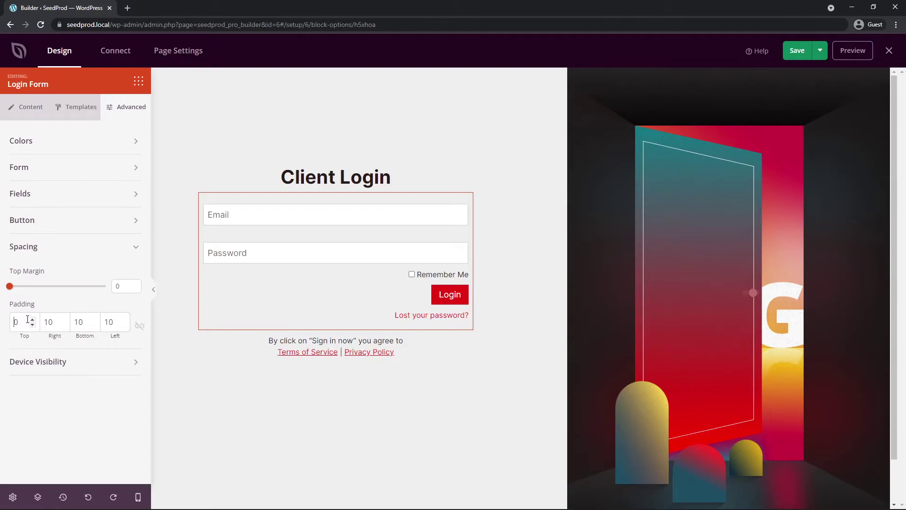
Try hiding the login form on desktop, then make it visible there again
{"action": "left_click", "coordinate": [117, 253]}
{"action": "left_click", "coordinate": [127, 273]}
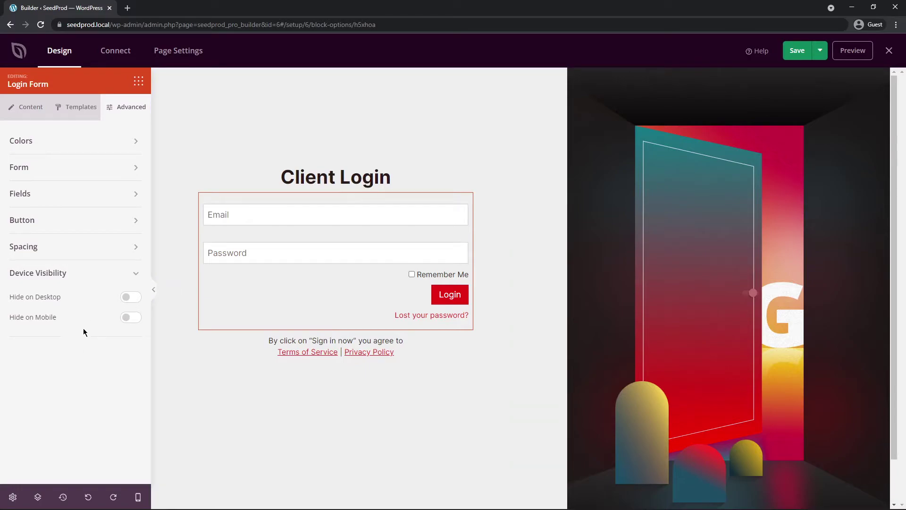
{"action": "left_click", "coordinate": [128, 299]}
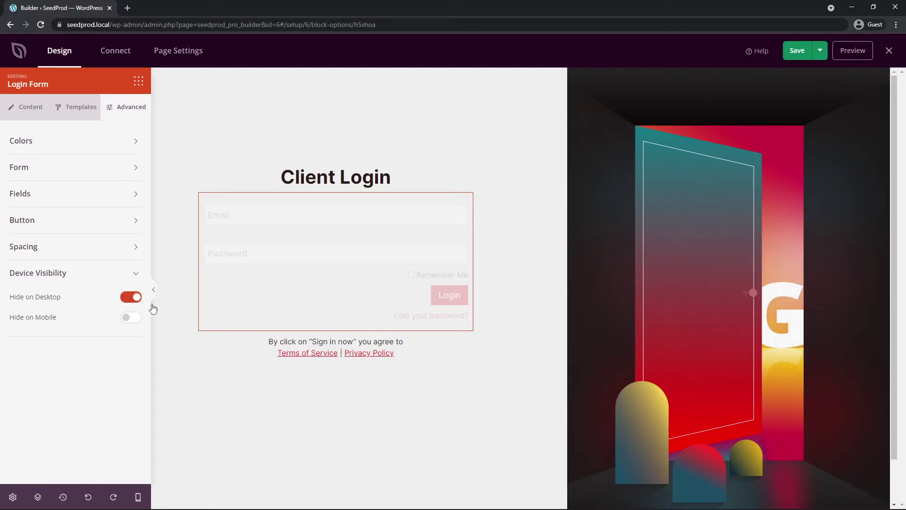
{"action": "left_click", "coordinate": [131, 297]}
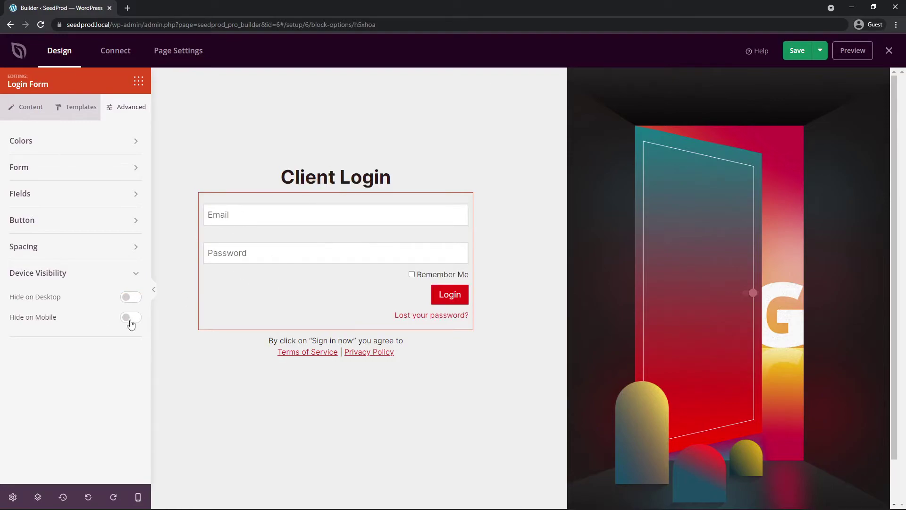
Check the form in Mobile Preview, leave Hide on Mobile off, and bring up the Blocks list
{"action": "left_click", "coordinate": [129, 317]}
{"action": "left_click", "coordinate": [138, 496]}
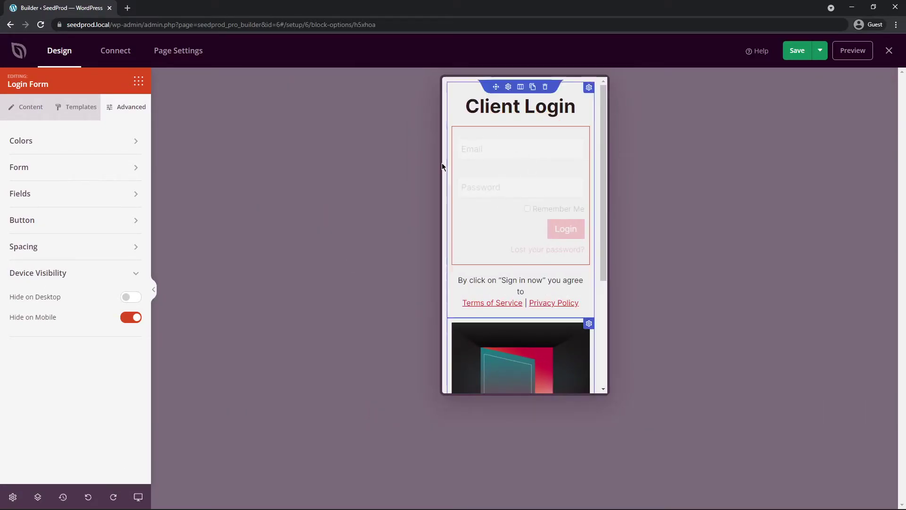
{"action": "left_click", "coordinate": [137, 319]}
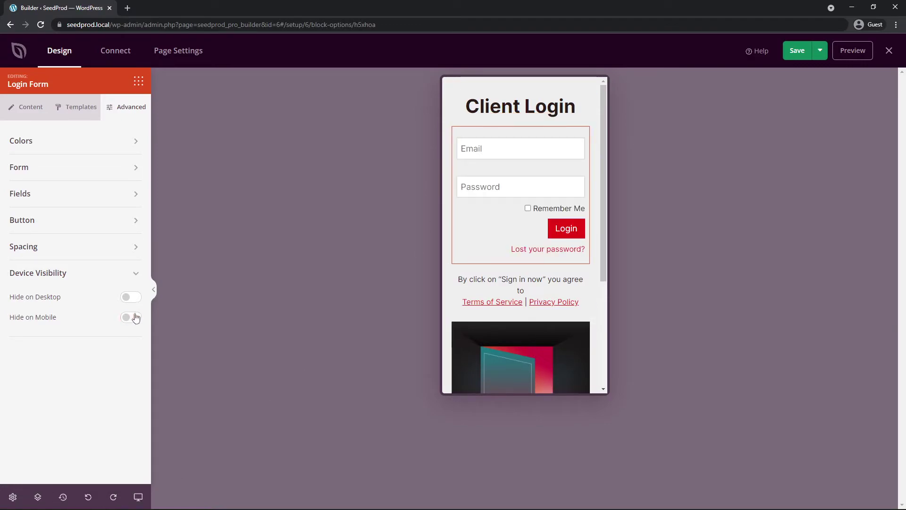
{"action": "left_click", "coordinate": [138, 497]}
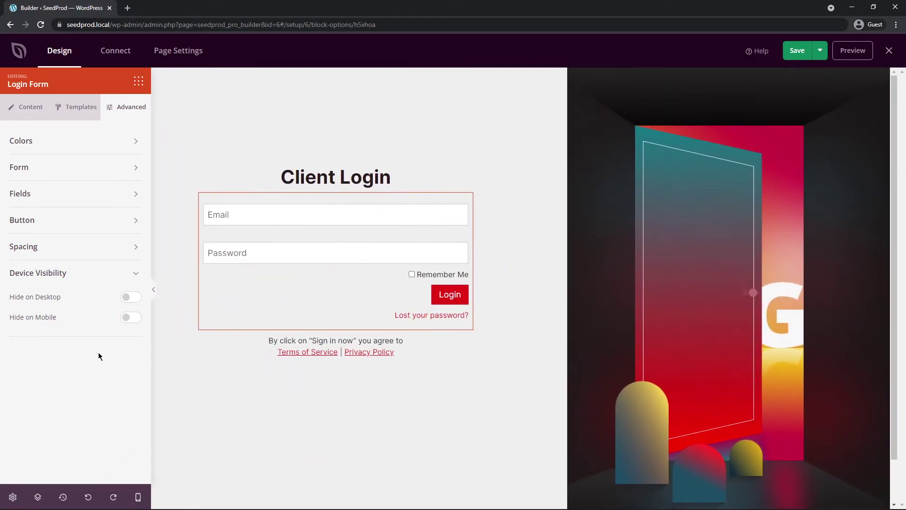
{"action": "left_click", "coordinate": [109, 276]}
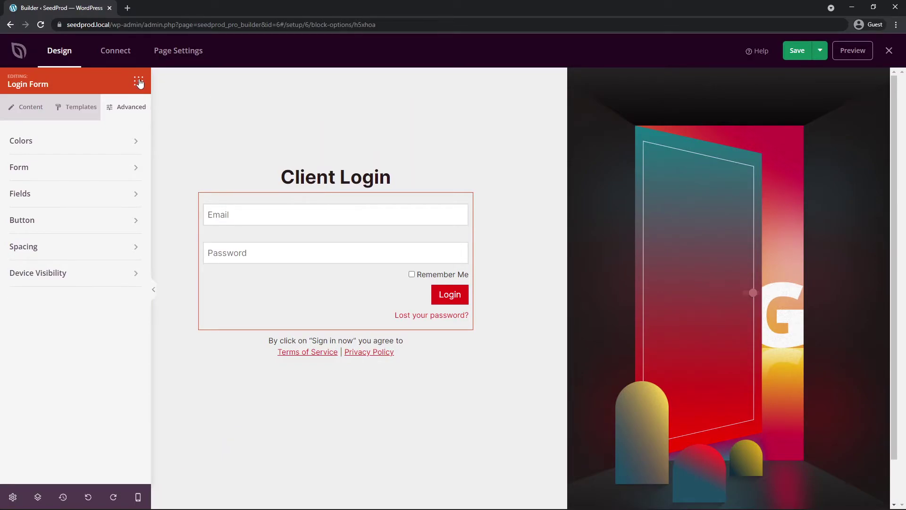
{"action": "left_click", "coordinate": [139, 82]}
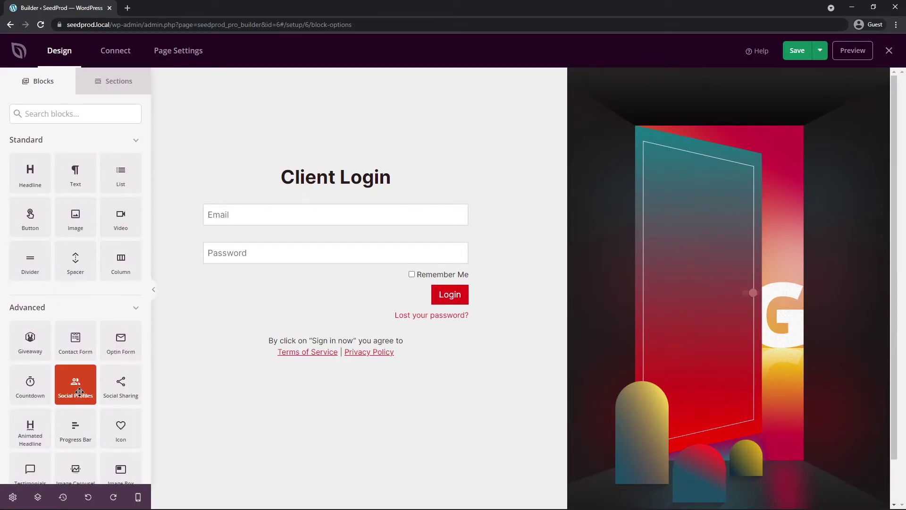
Place a Social Profiles block below the login form, replacing Instagram with Snapchat
{"action": "left_click_drag", "start_coordinate": [77, 392], "coordinate": [316, 338]}
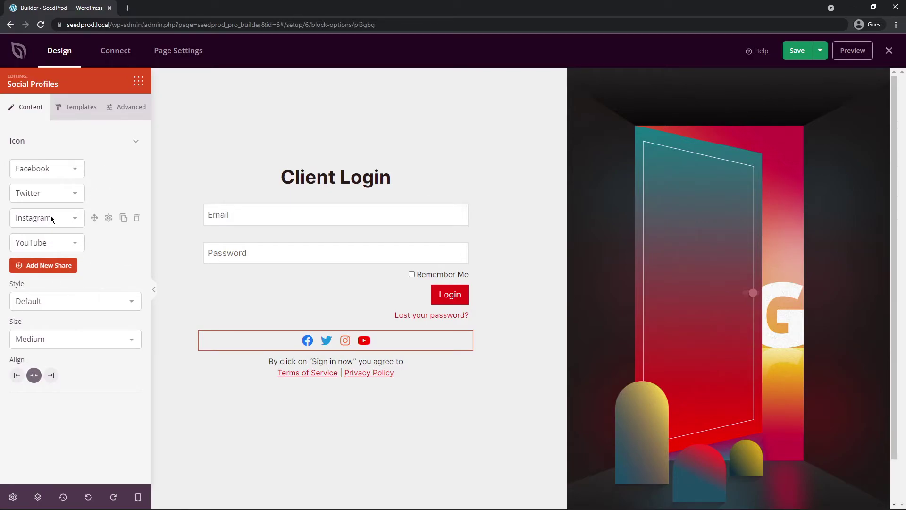
{"action": "left_click", "coordinate": [137, 218]}
{"action": "left_click", "coordinate": [52, 246]}
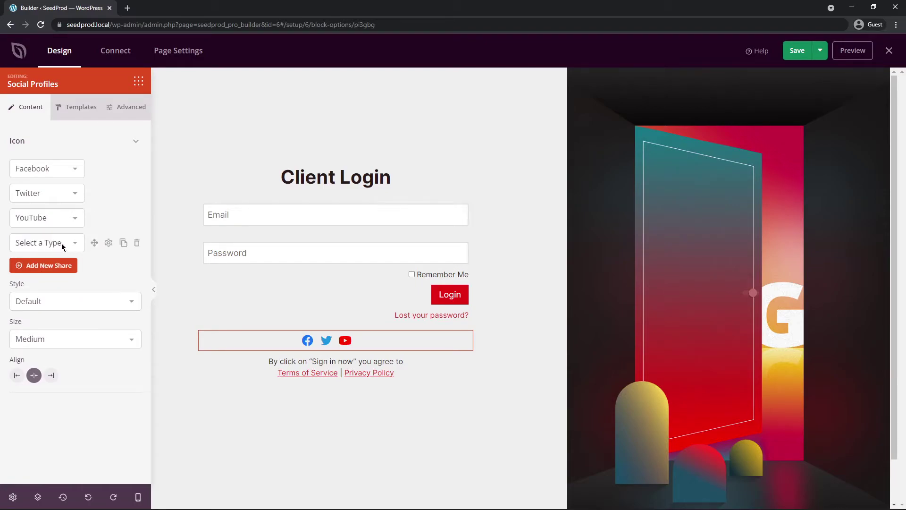
{"action": "left_click", "coordinate": [62, 242]}
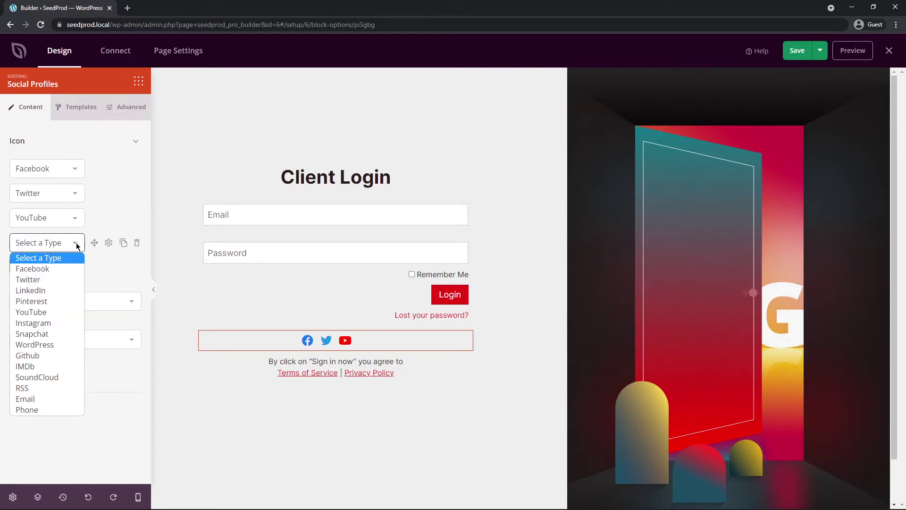
{"action": "left_click", "coordinate": [35, 335]}
Set the social icons to Stacked style and Large size, centred
{"action": "left_click", "coordinate": [67, 298]}
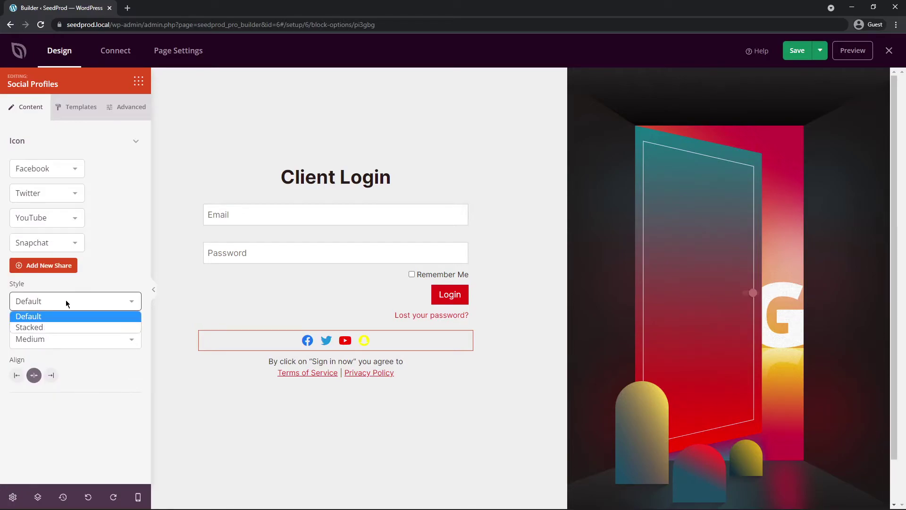
{"action": "left_click", "coordinate": [60, 326]}
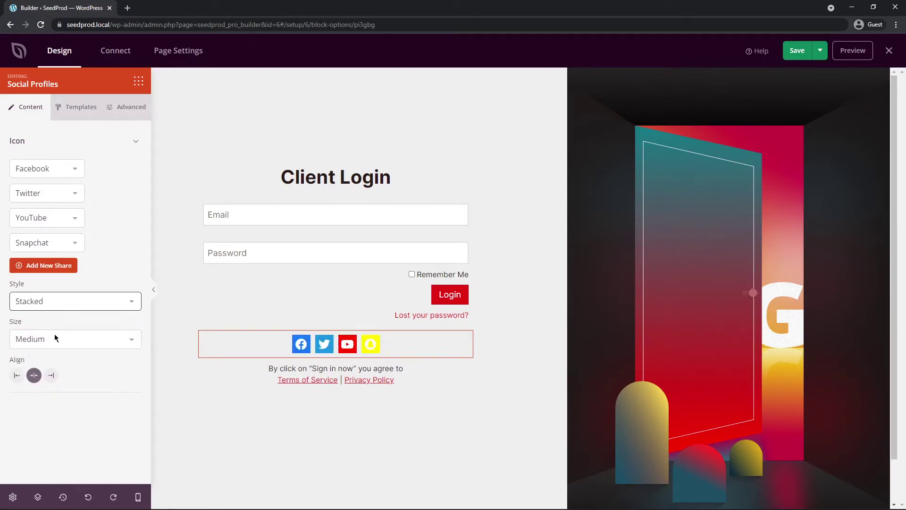
{"action": "left_click", "coordinate": [75, 338]}
{"action": "left_click", "coordinate": [57, 373]}
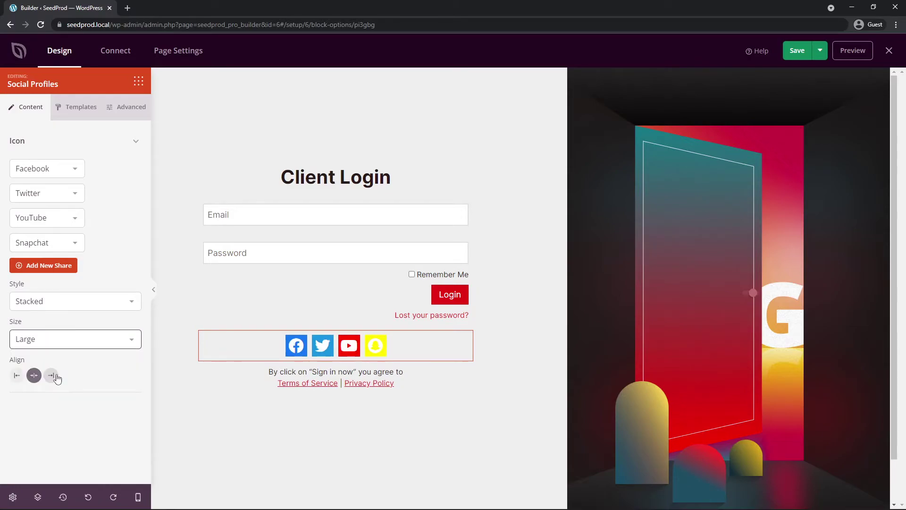
{"action": "left_click", "coordinate": [16, 375]}
{"action": "left_click", "coordinate": [34, 375]}
Choose the plain black icon template from the preset styles
{"action": "left_click", "coordinate": [76, 107]}
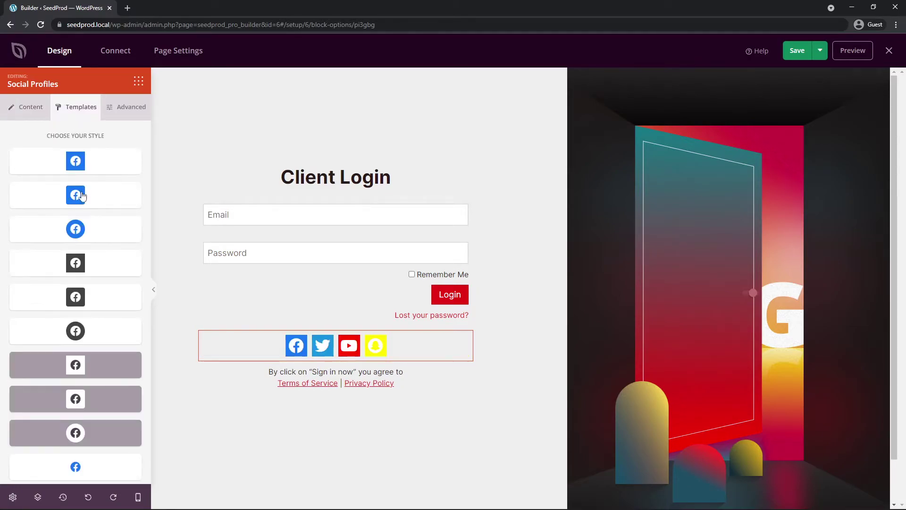
{"action": "scroll", "coordinate": [88, 316], "scroll_direction": "down", "scroll_amount": 2}
{"action": "scroll", "coordinate": [92, 330], "scroll_direction": "up", "scroll_amount": 2}
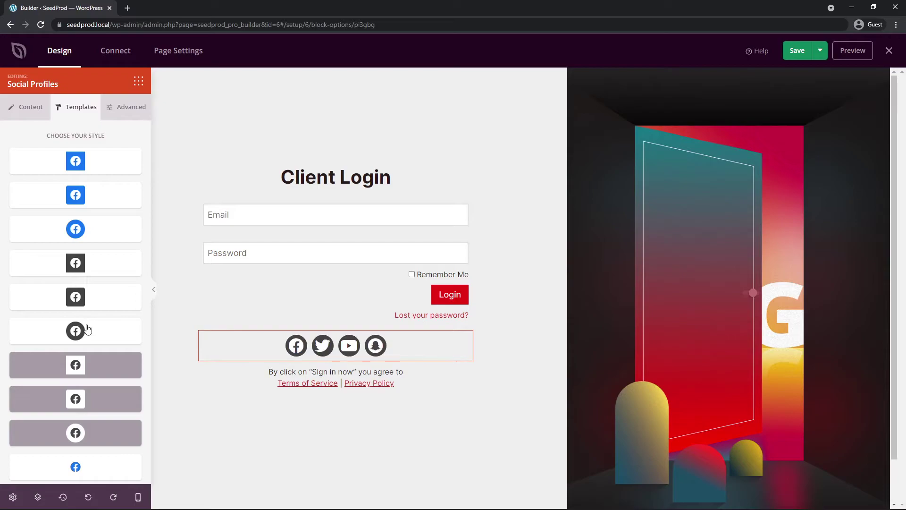
{"action": "left_click", "coordinate": [102, 231]}
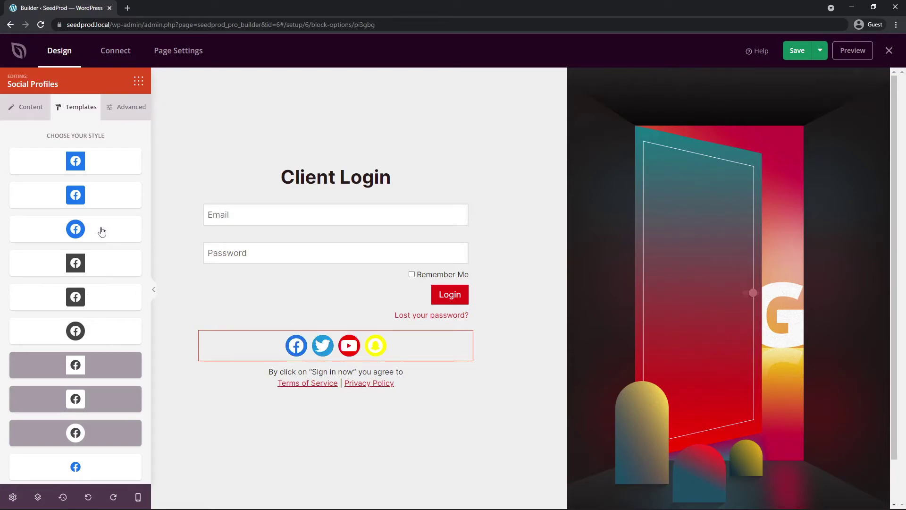
{"action": "left_click", "coordinate": [95, 200]}
{"action": "scroll", "coordinate": [95, 307], "scroll_direction": "down", "scroll_amount": 1}
{"action": "scroll", "coordinate": [95, 334], "scroll_direction": "up", "scroll_amount": 1}
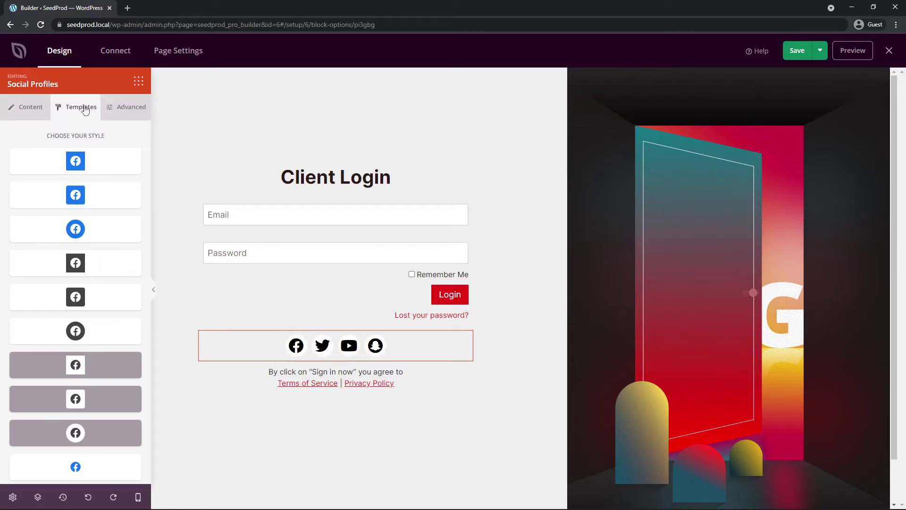
{"action": "left_click", "coordinate": [130, 108]}
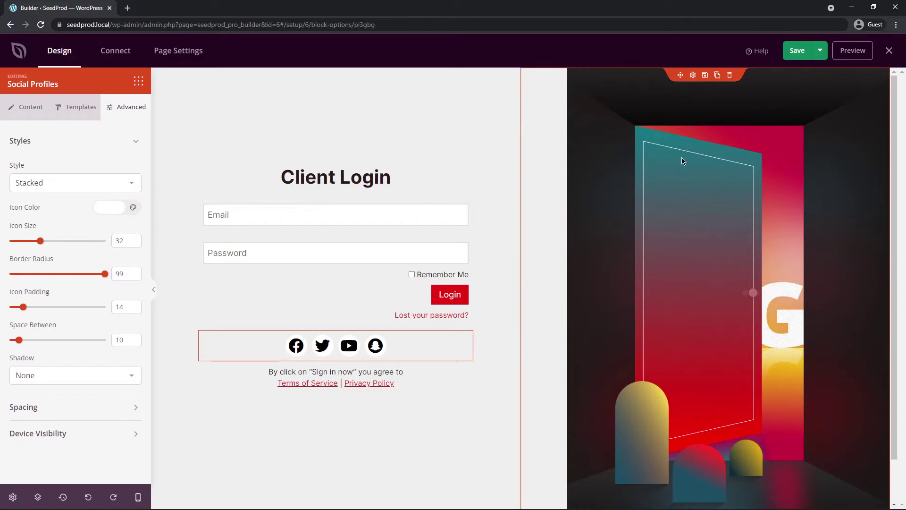
Replace the right-hand image with the dark blue bulb stock photo from a 'lightbulb' search
{"action": "left_click", "coordinate": [693, 76]}
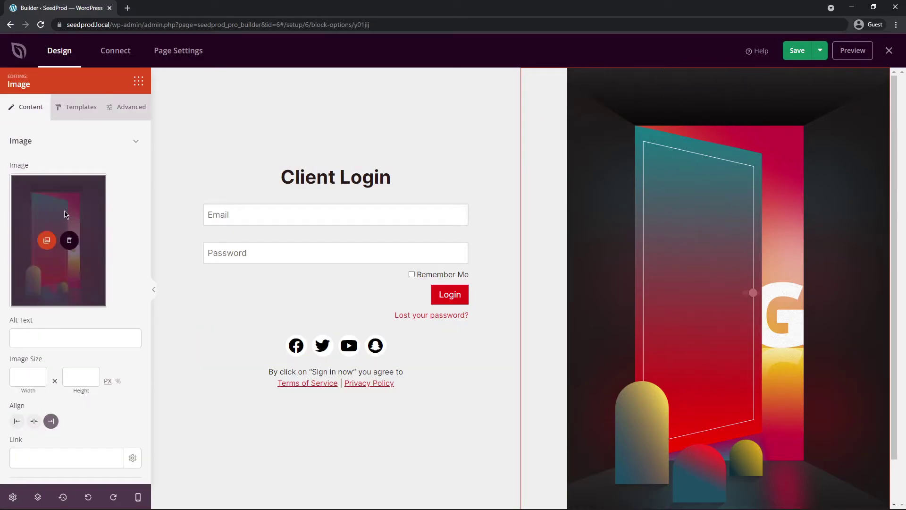
{"action": "left_click", "coordinate": [72, 240]}
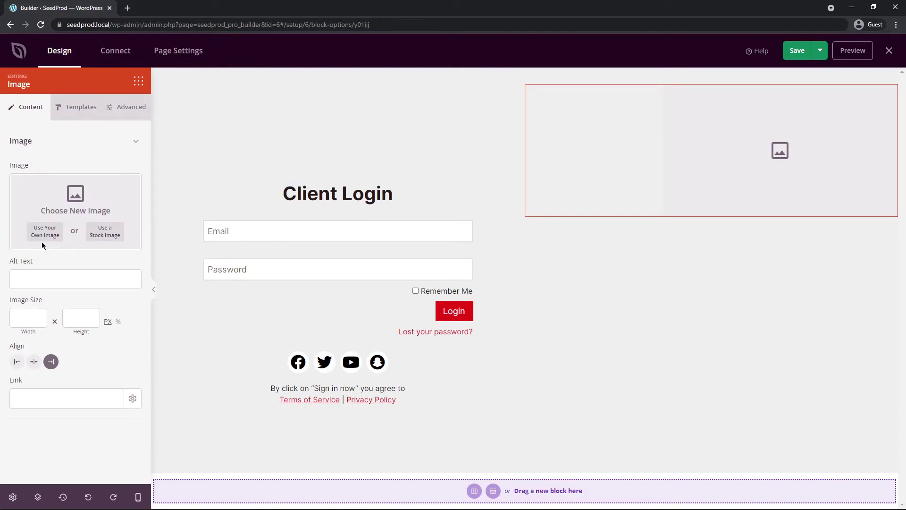
{"action": "left_click", "coordinate": [111, 235]}
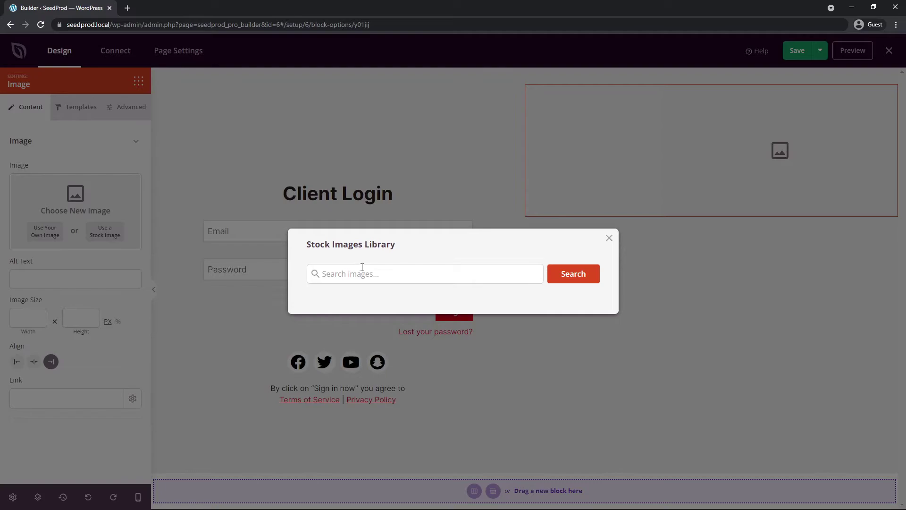
{"action": "left_click", "coordinate": [448, 274]}
{"action": "type", "text": "lightbulb"}
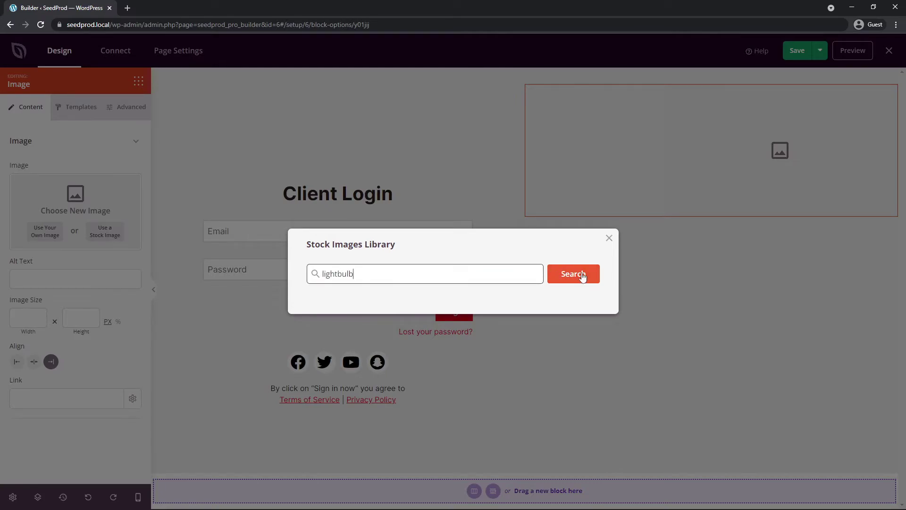
{"action": "left_click", "coordinate": [583, 276]}
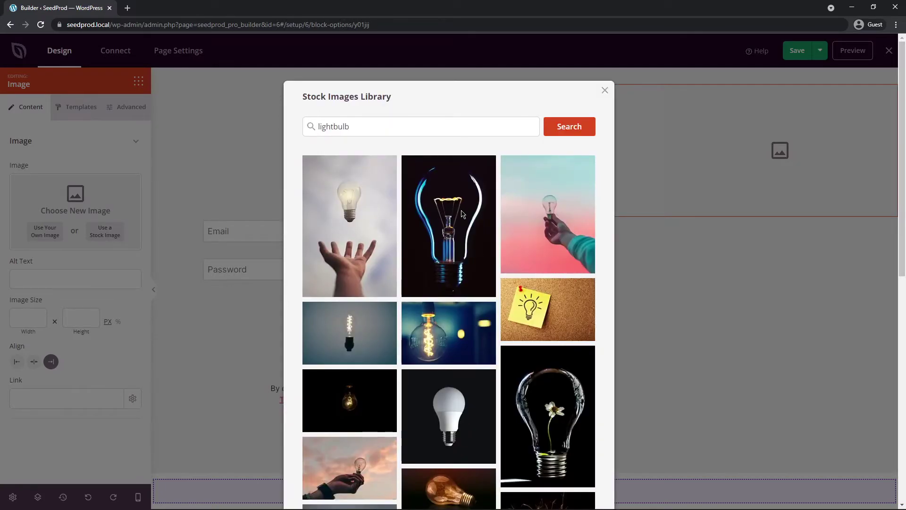
{"action": "left_click", "coordinate": [450, 215]}
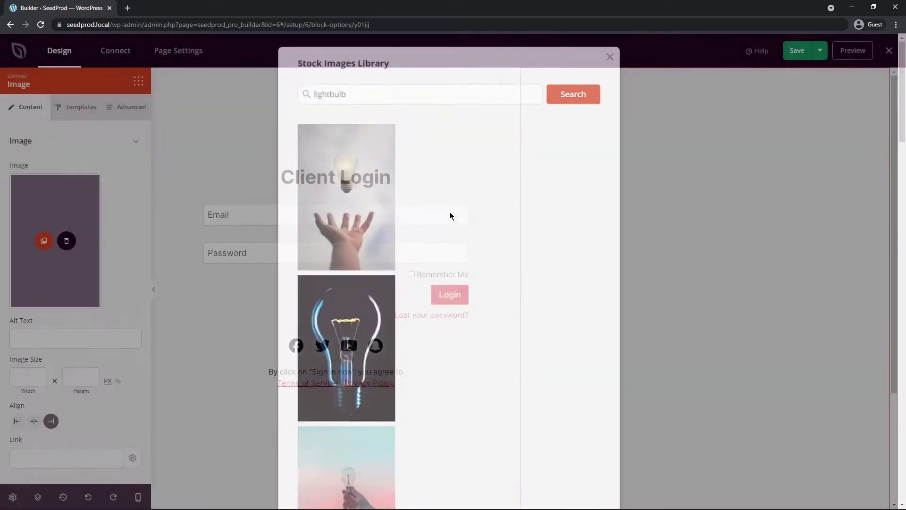
Look through the image's Templates and Advanced options, then return to Blocks
{"action": "scroll", "coordinate": [479, 202], "scroll_direction": "down", "scroll_amount": 3}
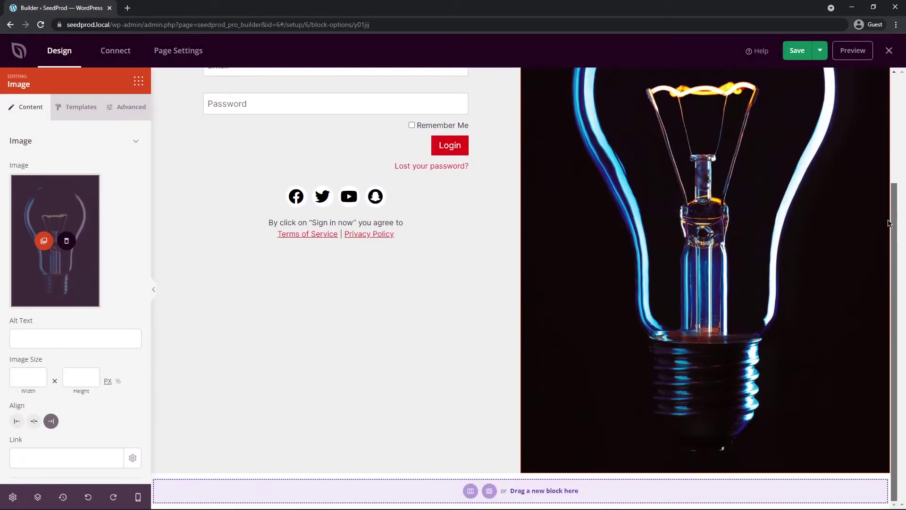
{"action": "scroll", "coordinate": [543, 142], "scroll_direction": "up", "scroll_amount": 3}
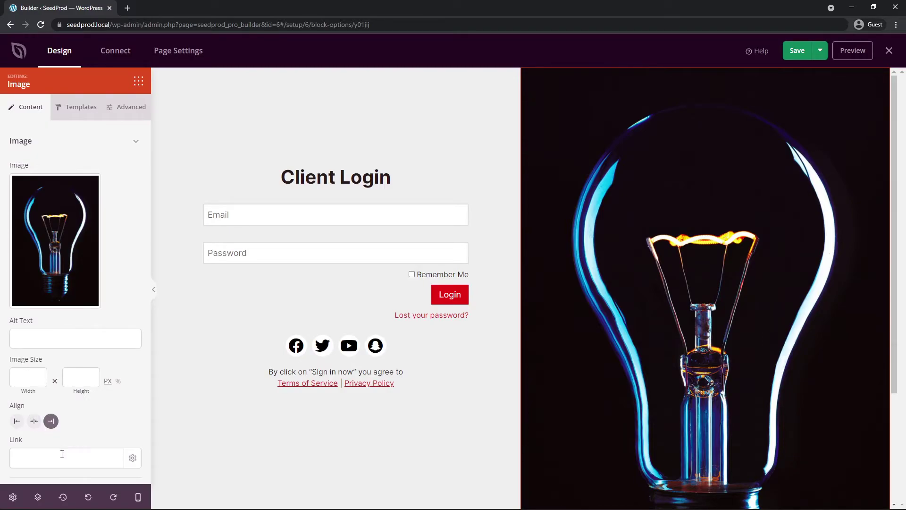
{"action": "left_click", "coordinate": [81, 109]}
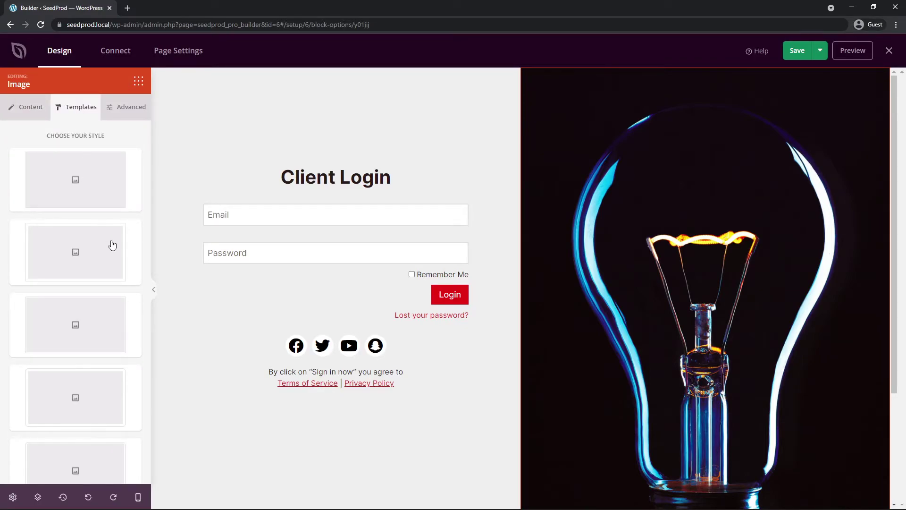
{"action": "scroll", "coordinate": [107, 253], "scroll_direction": "down", "scroll_amount": 3}
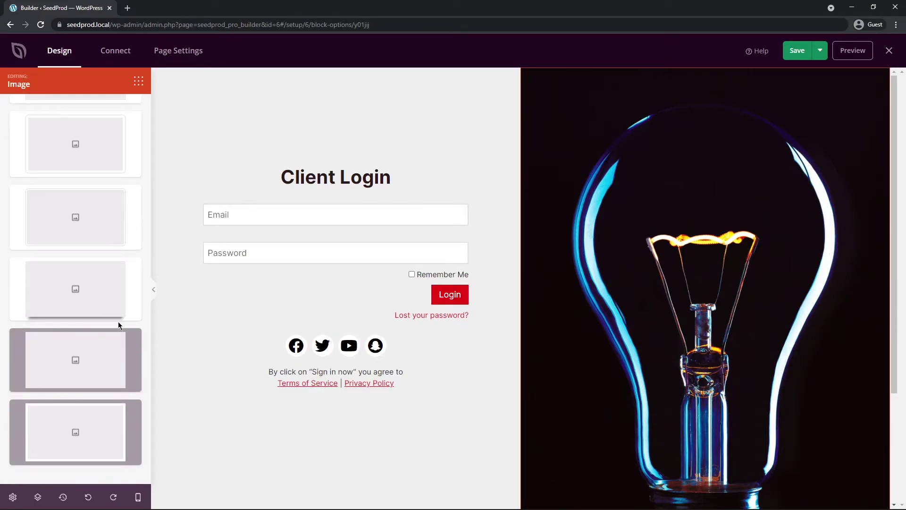
{"action": "scroll", "coordinate": [119, 324], "scroll_direction": "up", "scroll_amount": 3}
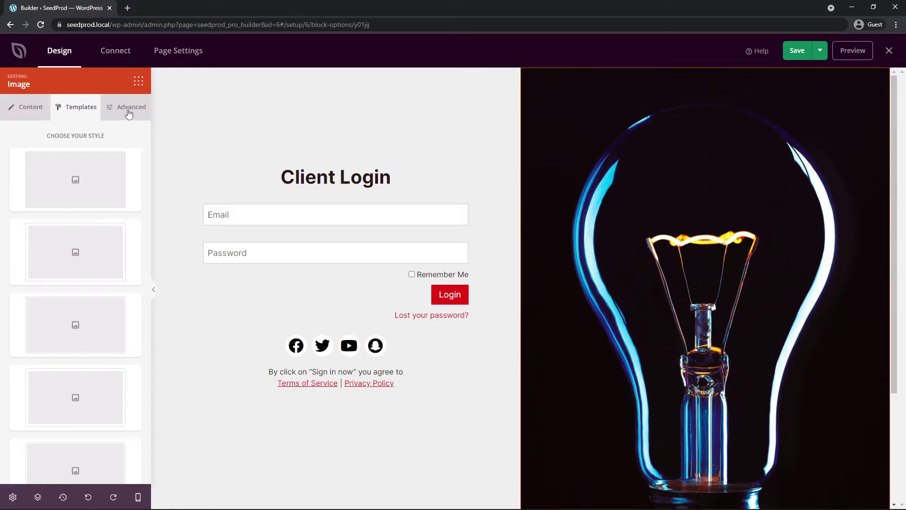
{"action": "left_click", "coordinate": [129, 109]}
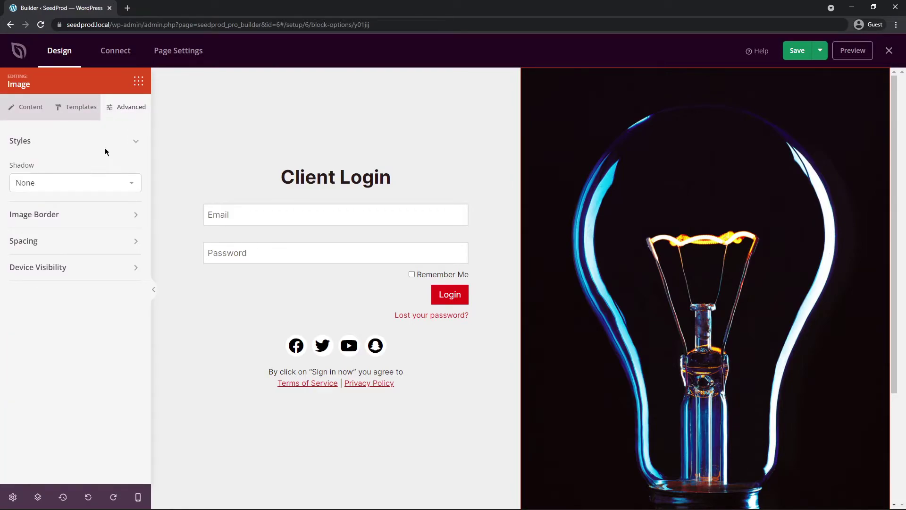
{"action": "left_click", "coordinate": [139, 80]}
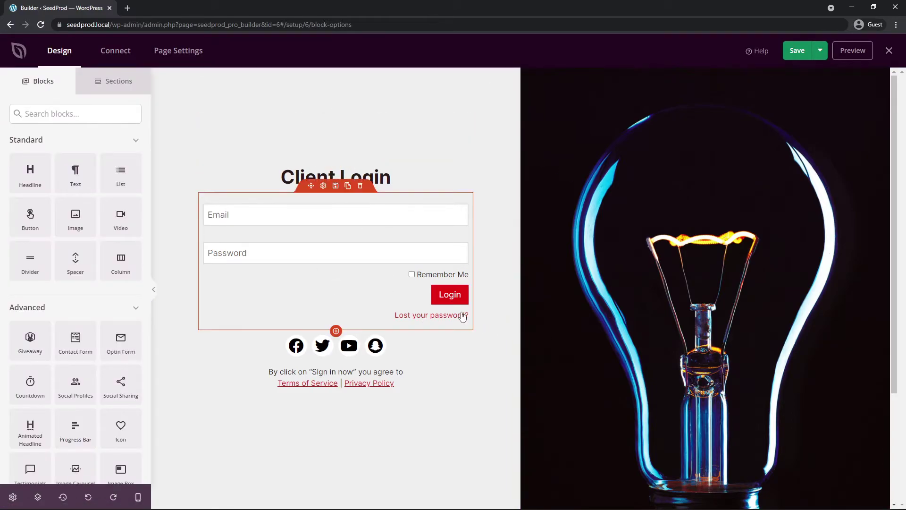
In Global Settings > Fonts, change the Header Font from Inter to Exo
{"action": "left_click", "coordinate": [12, 497]}
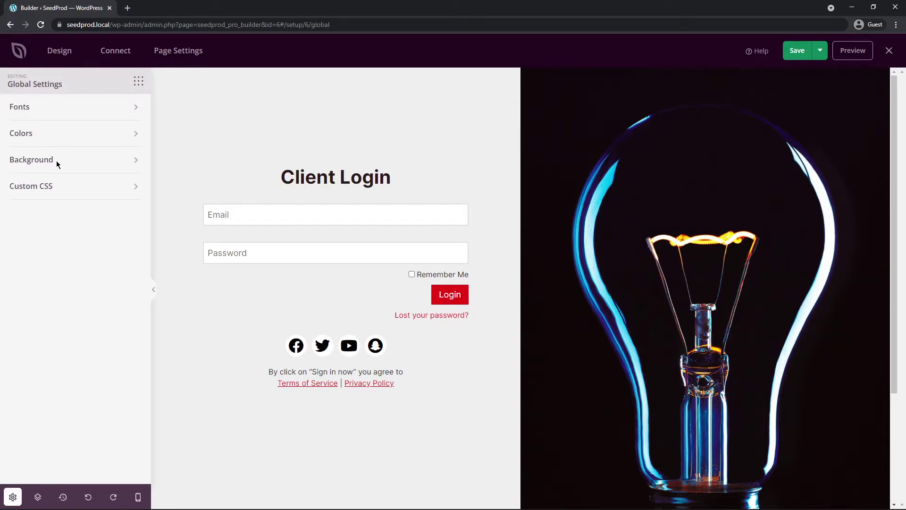
{"action": "left_click", "coordinate": [131, 188]}
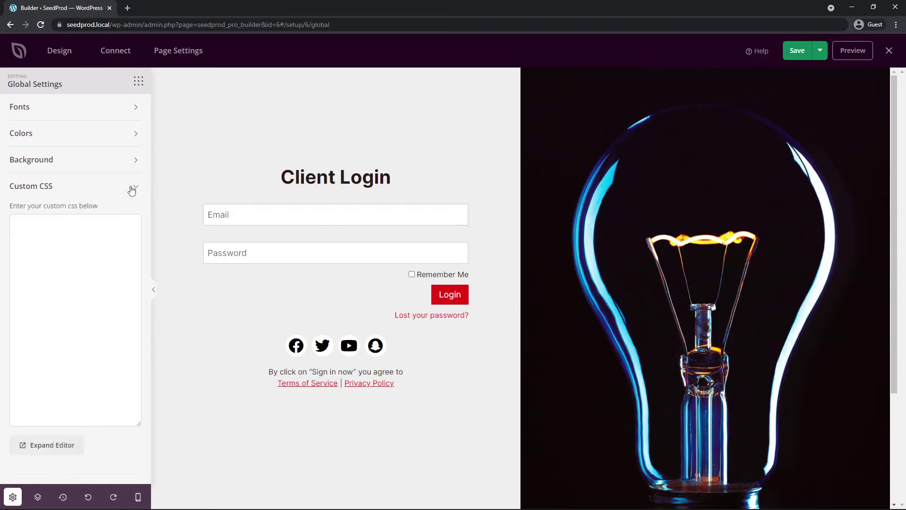
{"action": "left_click", "coordinate": [132, 189]}
{"action": "left_click", "coordinate": [35, 106]}
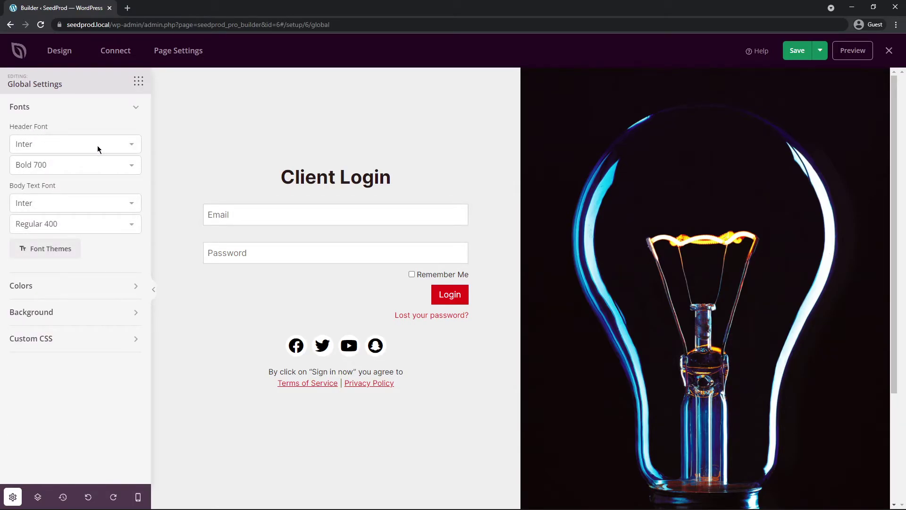
{"action": "left_click", "coordinate": [63, 143]}
{"action": "scroll", "coordinate": [86, 263], "scroll_direction": "up", "scroll_amount": 20}
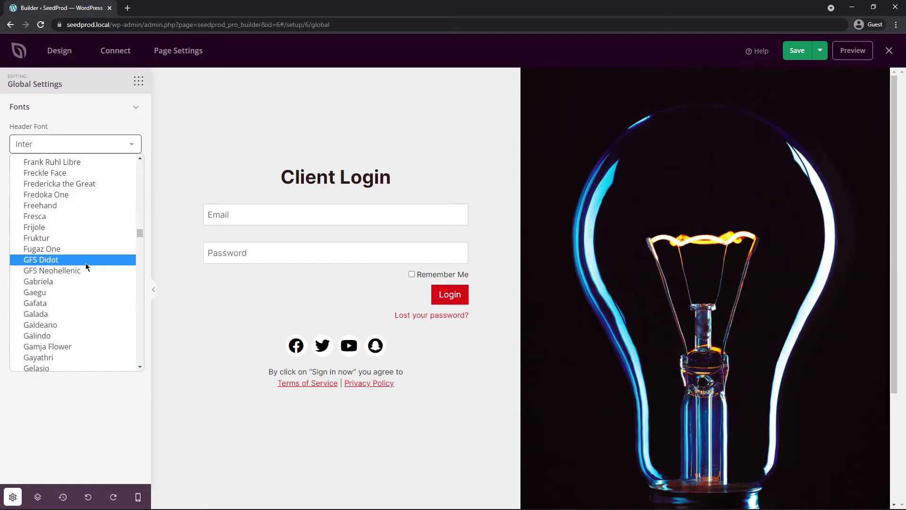
{"action": "left_click", "coordinate": [66, 203]}
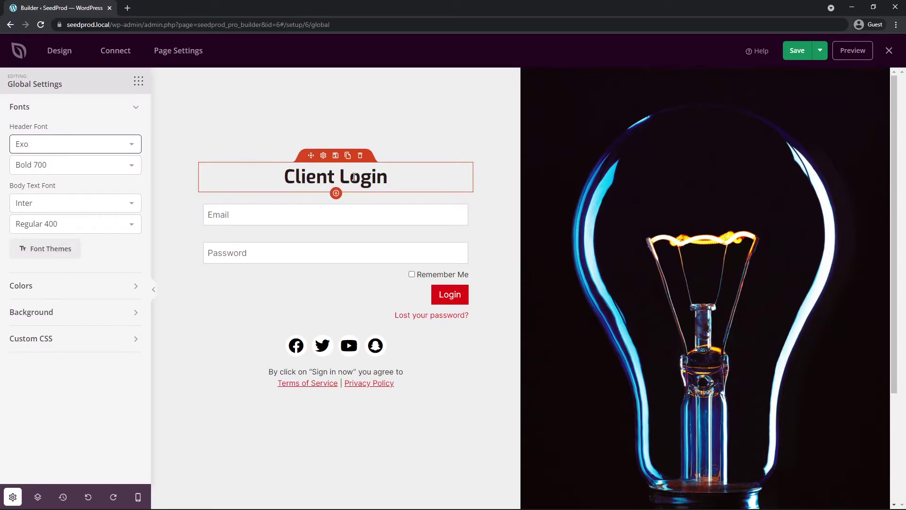
Inspect the Client Login headline's typography font list without changing it
{"action": "left_click", "coordinate": [322, 155]}
{"action": "left_click", "coordinate": [128, 113]}
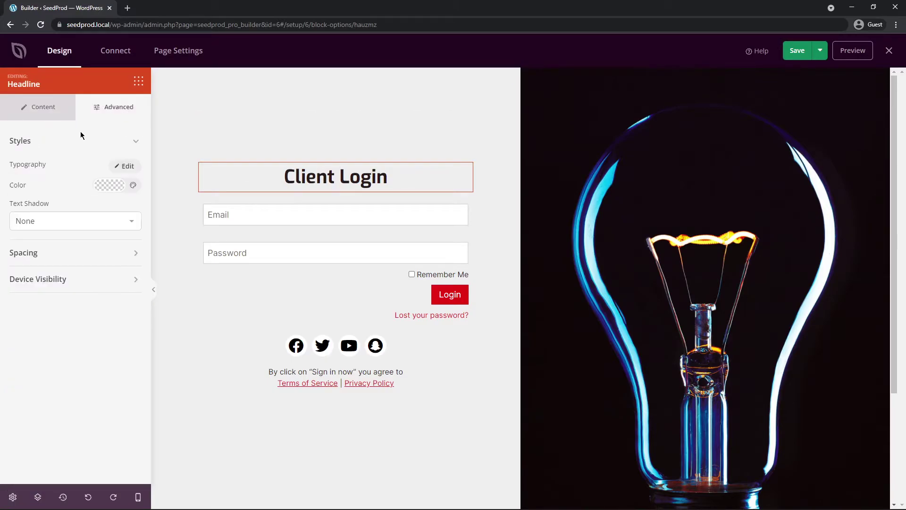
{"action": "left_click", "coordinate": [125, 166]}
{"action": "left_click", "coordinate": [96, 204]}
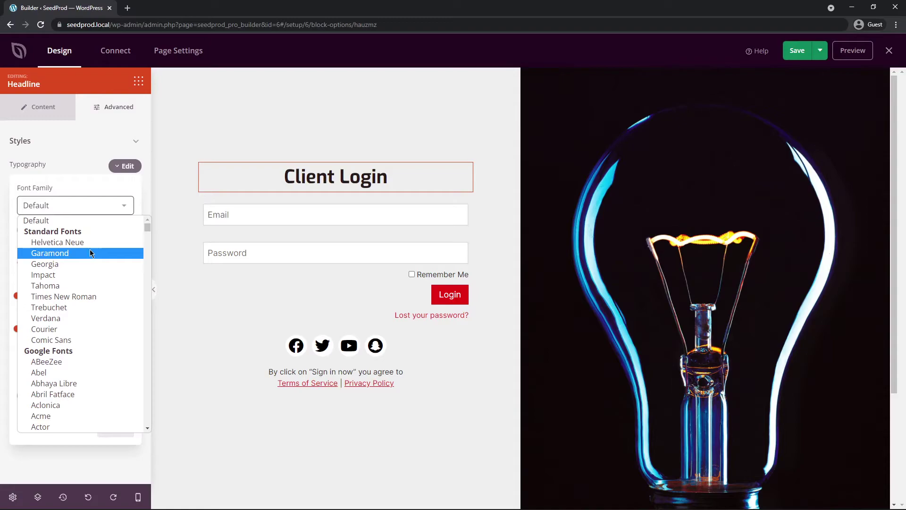
{"action": "left_click", "coordinate": [86, 145]}
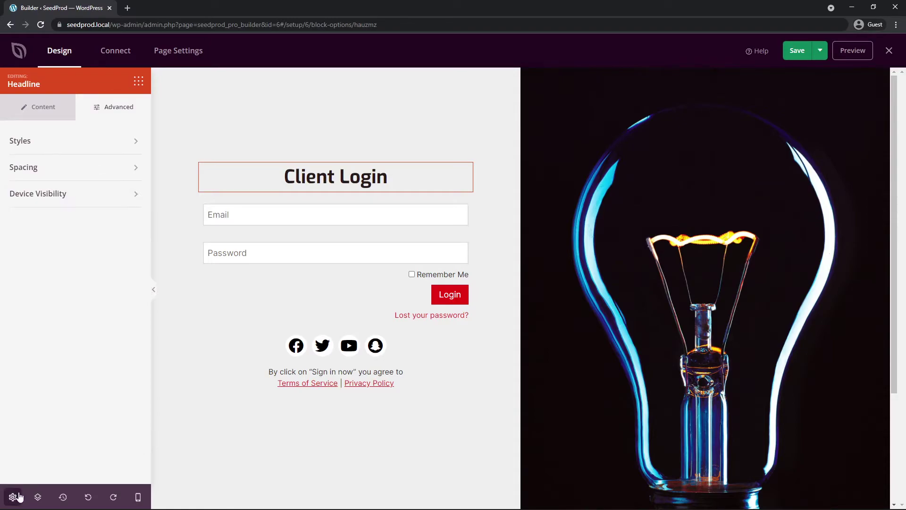
Set the global body text font to Freckle Face
{"action": "left_click", "coordinate": [13, 497]}
{"action": "left_click", "coordinate": [41, 106]}
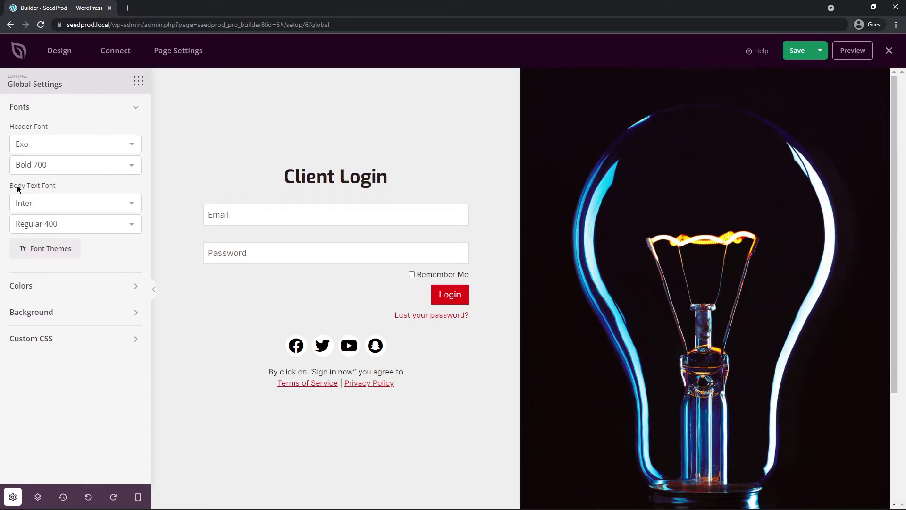
{"action": "left_click", "coordinate": [36, 202]}
{"action": "scroll", "coordinate": [66, 272], "scroll_direction": "down", "scroll_amount": 5}
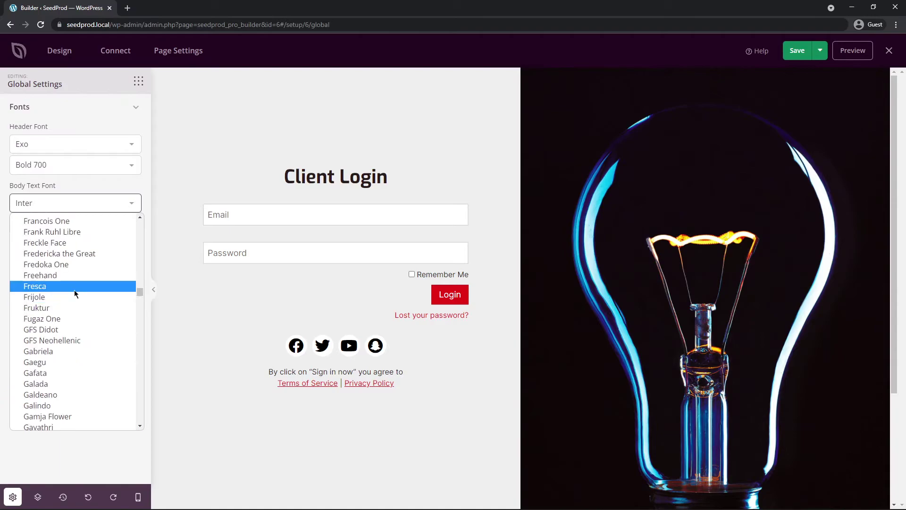
{"action": "left_click", "coordinate": [74, 289]}
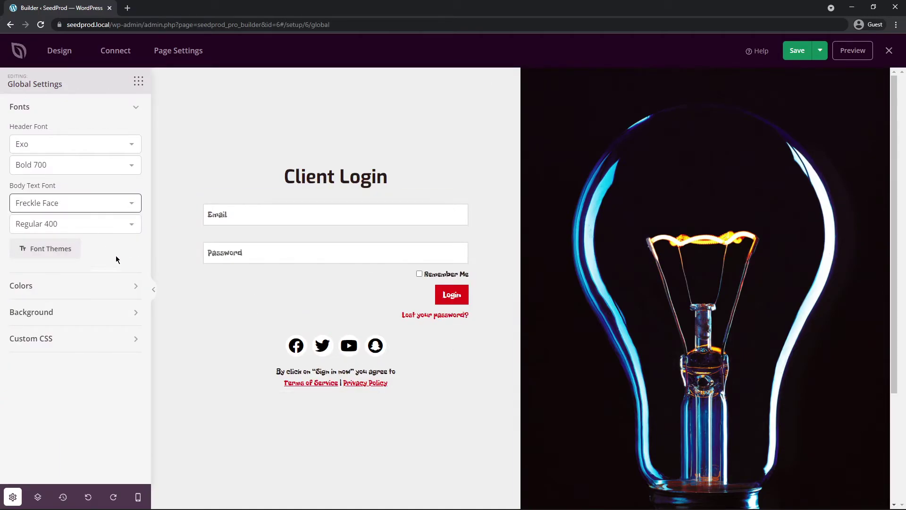
Apply a font theme, ending with Source Sans Pro headings and Open Sans body text
{"action": "left_click", "coordinate": [47, 252]}
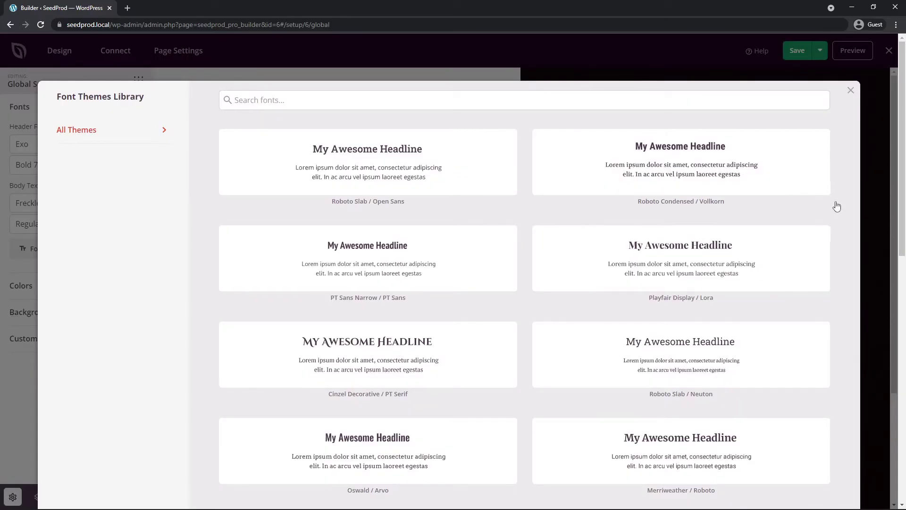
{"action": "scroll", "coordinate": [847, 209], "scroll_direction": "down", "scroll_amount": 8}
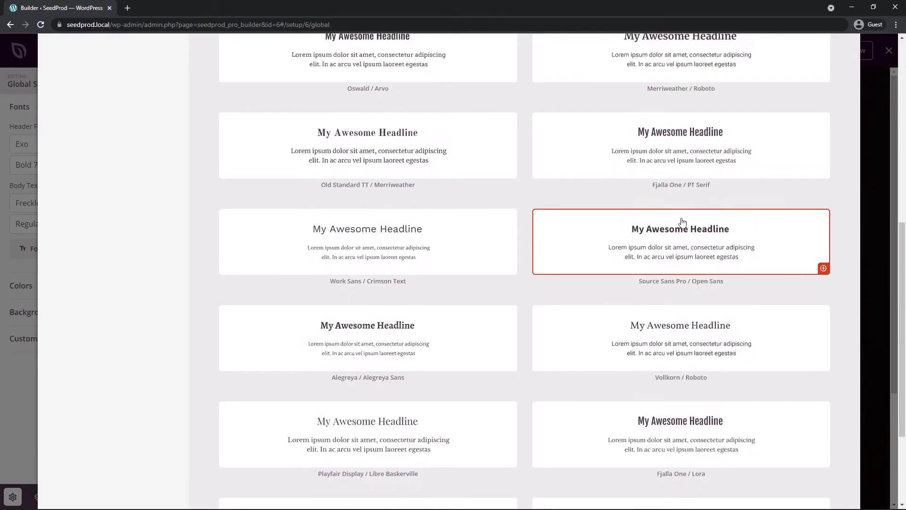
{"action": "left_click", "coordinate": [375, 243]}
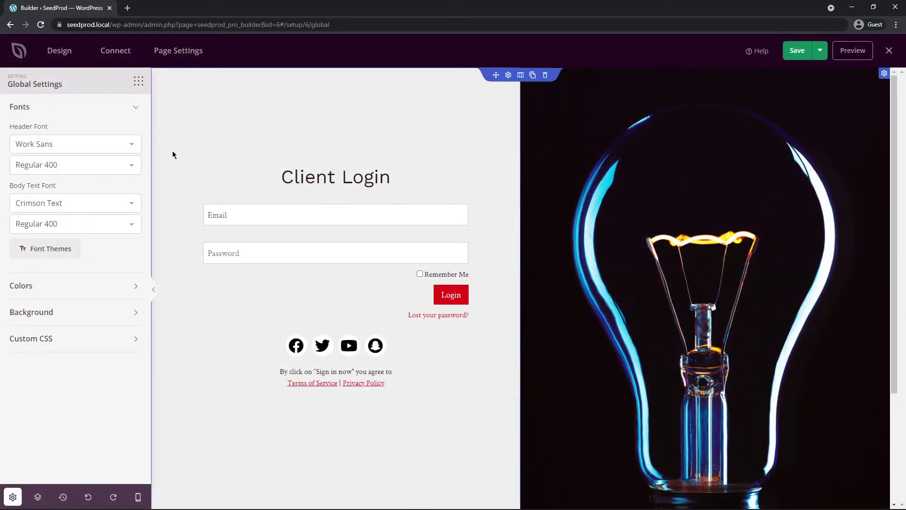
{"action": "key", "text": "ctrl+z"}
Apply the purple palette from Global Colors' Color Palettes: indigo text, violet buttons, lavender background
{"action": "left_click", "coordinate": [135, 108]}
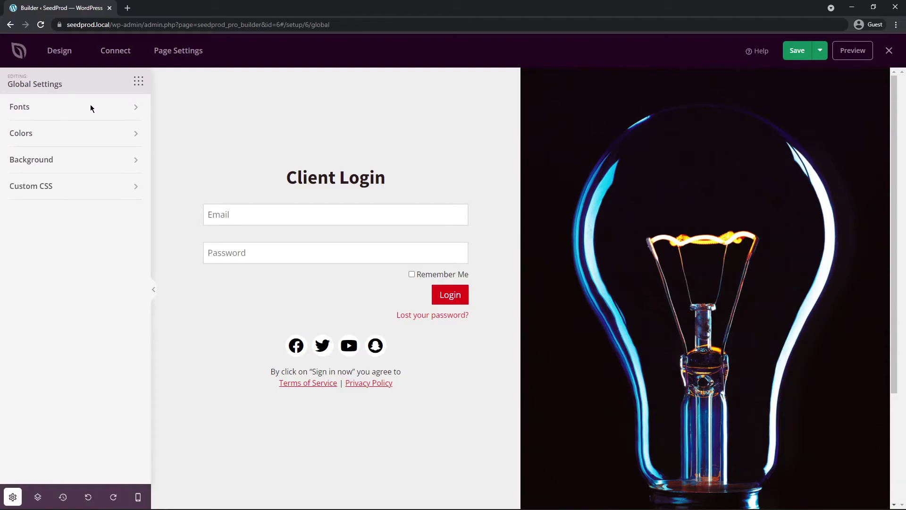
{"action": "left_click", "coordinate": [59, 132]}
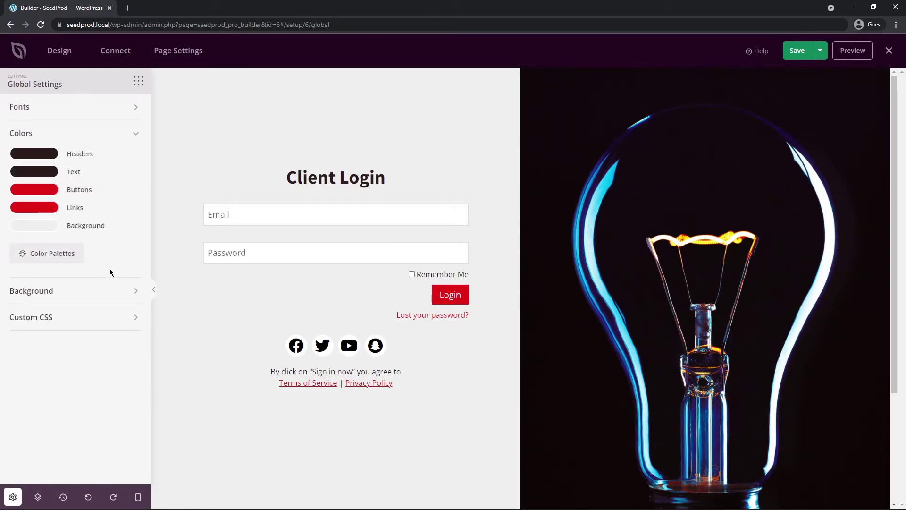
{"action": "left_click", "coordinate": [45, 255]}
{"action": "scroll", "coordinate": [797, 162], "scroll_direction": "down", "scroll_amount": 4}
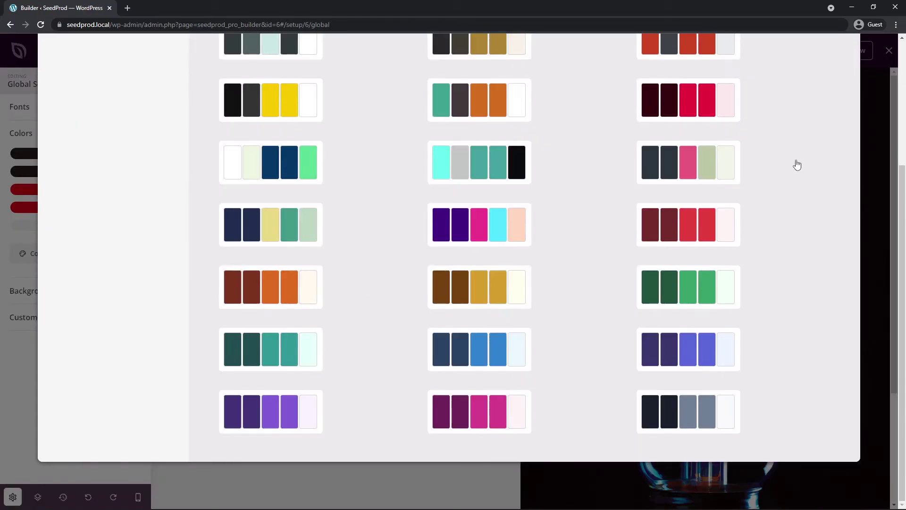
{"action": "scroll", "coordinate": [783, 172], "scroll_direction": "up", "scroll_amount": 3}
{"action": "scroll", "coordinate": [769, 366], "scroll_direction": "down", "scroll_amount": 2}
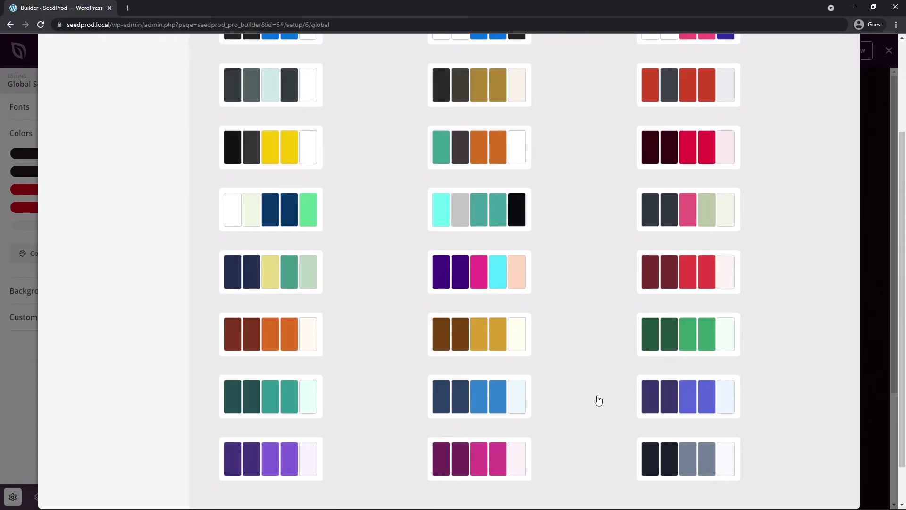
{"action": "left_click", "coordinate": [665, 399]}
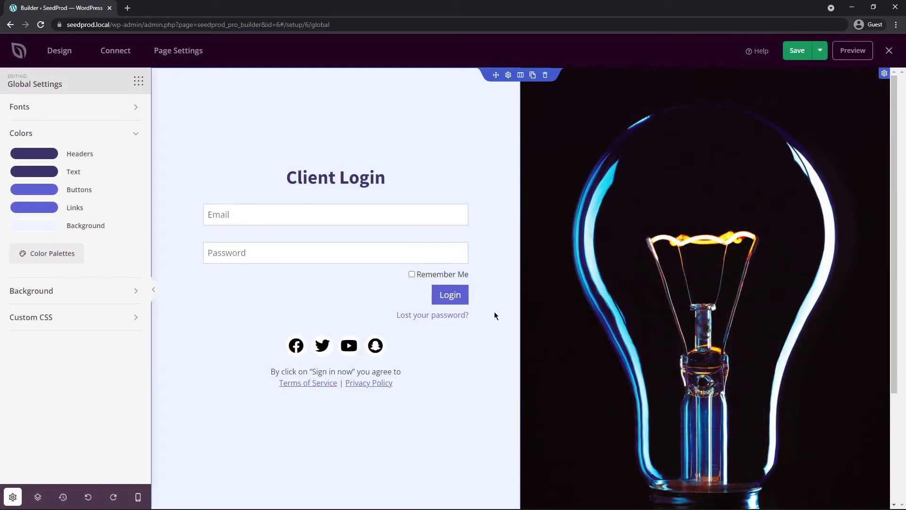
{"action": "left_click", "coordinate": [138, 80]}
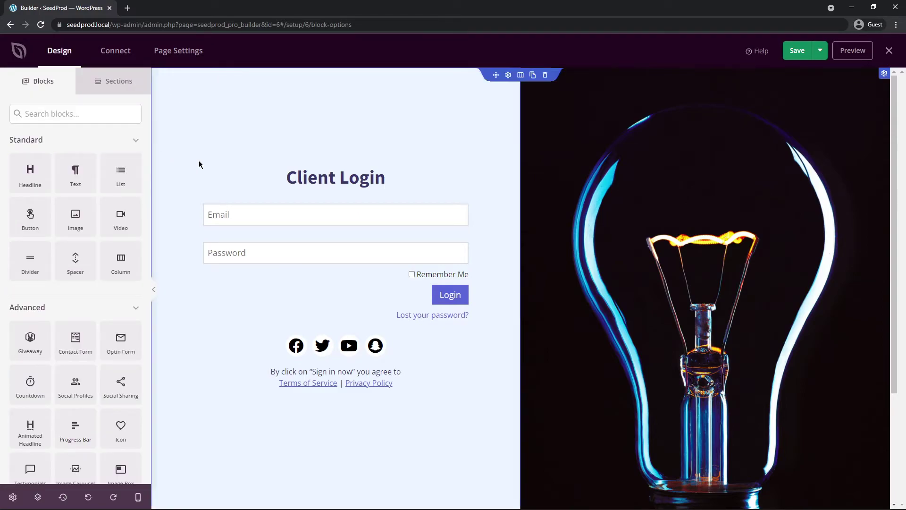
Insert the Call To Action 24 'Subscribe To Our Newsletter' section from the Call To Action templates
{"action": "scroll", "coordinate": [76, 261], "scroll_direction": "down", "scroll_amount": 2}
{"action": "scroll", "coordinate": [121, 189], "scroll_direction": "up", "scroll_amount": 2}
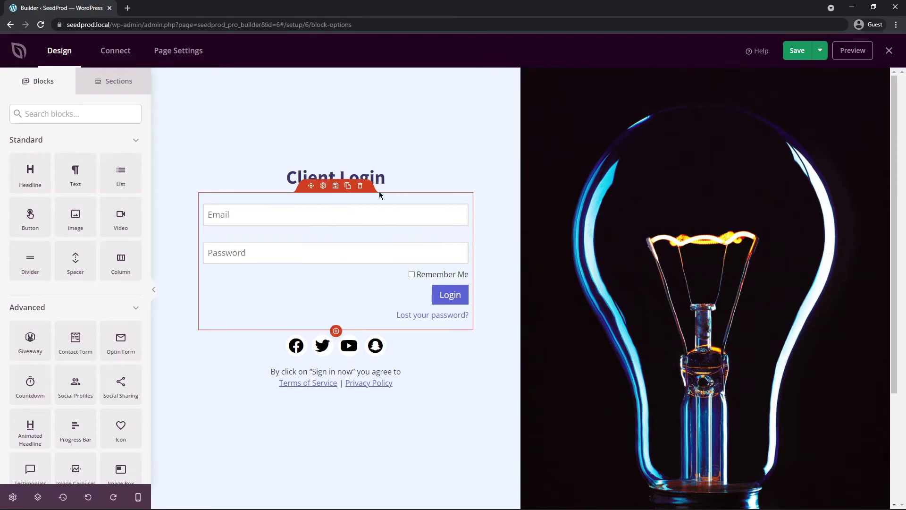
{"action": "left_click", "coordinate": [119, 81]}
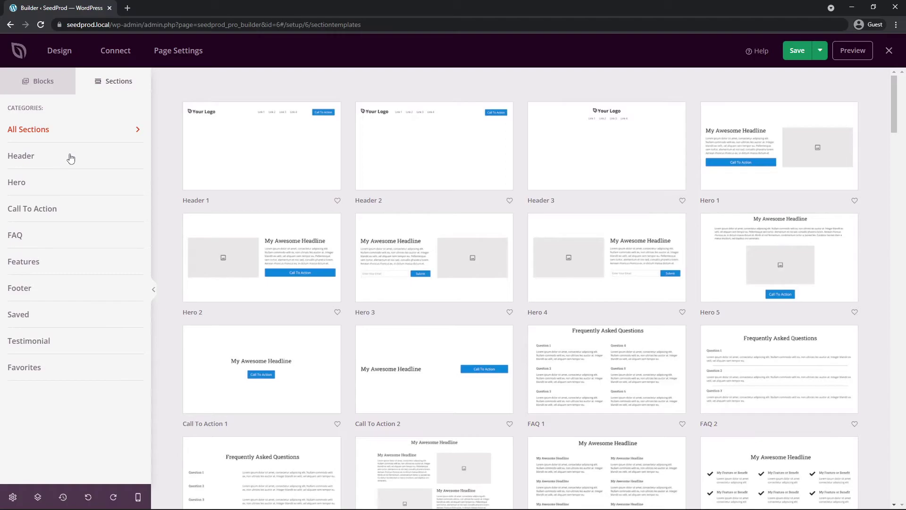
{"action": "left_click", "coordinate": [26, 160]}
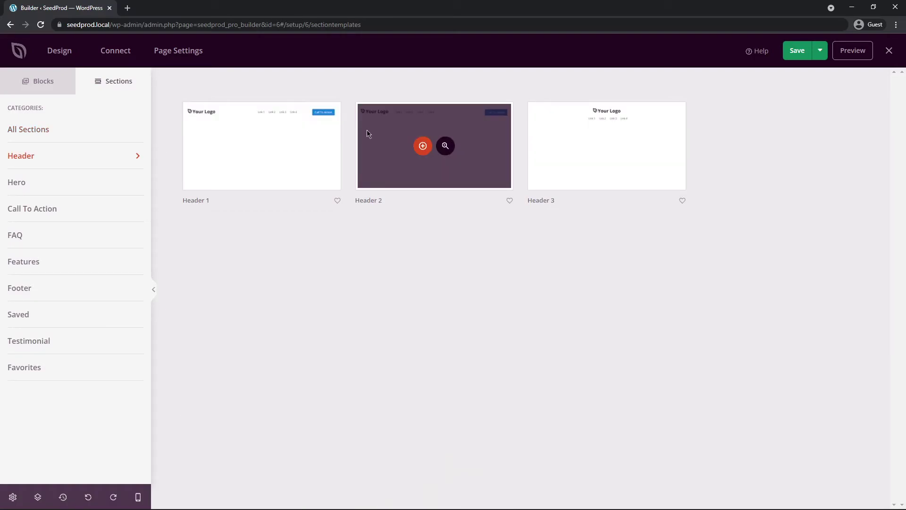
{"action": "left_click", "coordinate": [66, 183]}
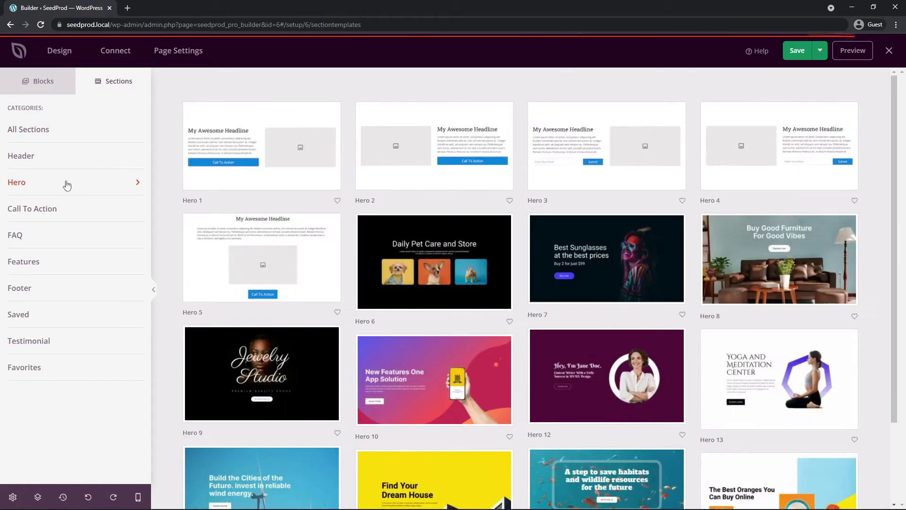
{"action": "left_click", "coordinate": [33, 210]}
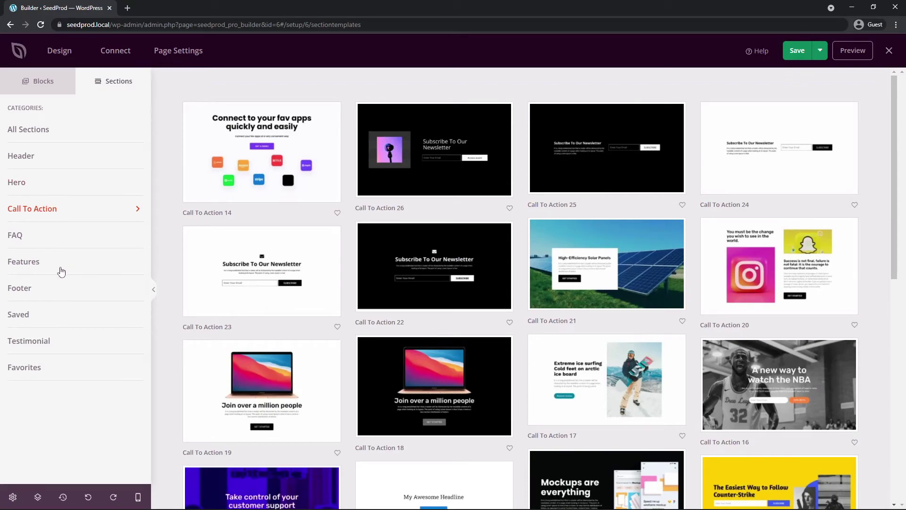
{"action": "mouse_move", "coordinate": [767, 152]}
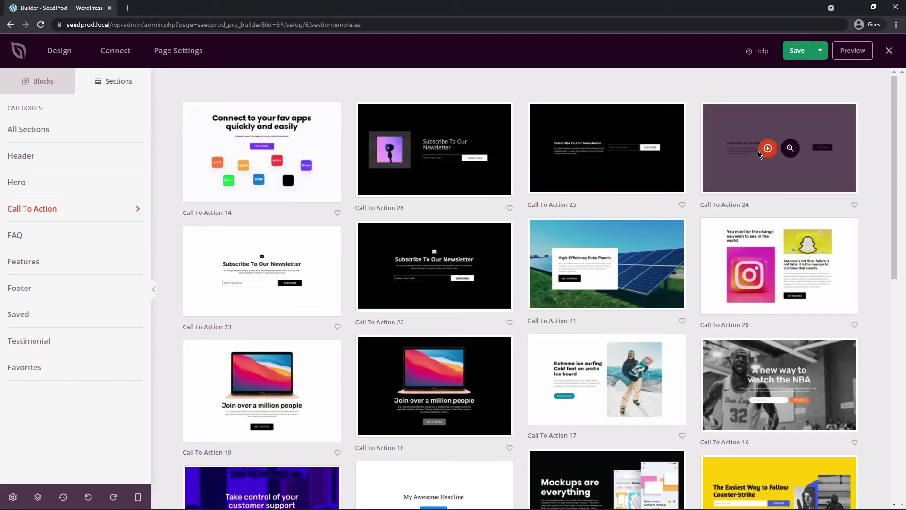
{"action": "left_click", "coordinate": [767, 150]}
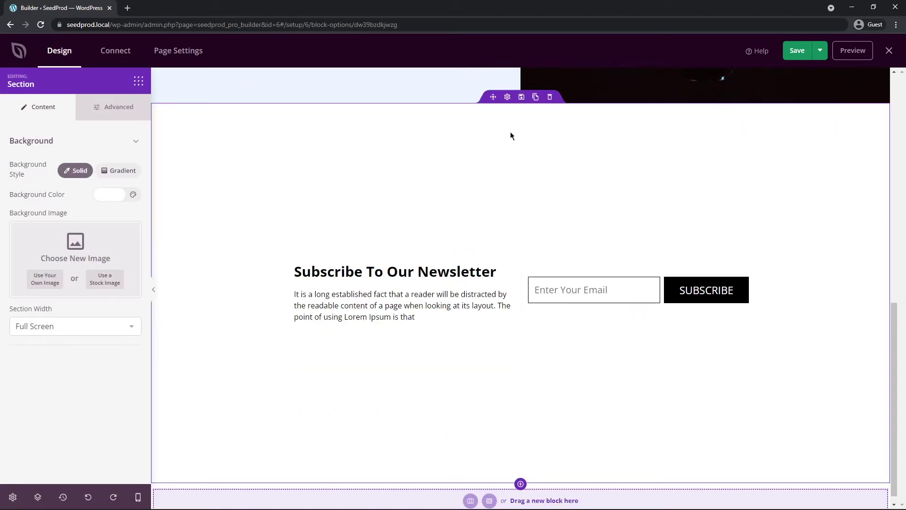
Undo the newsletter section so only the Client Login section remains
{"action": "scroll", "coordinate": [510, 135], "scroll_direction": "up", "scroll_amount": 1}
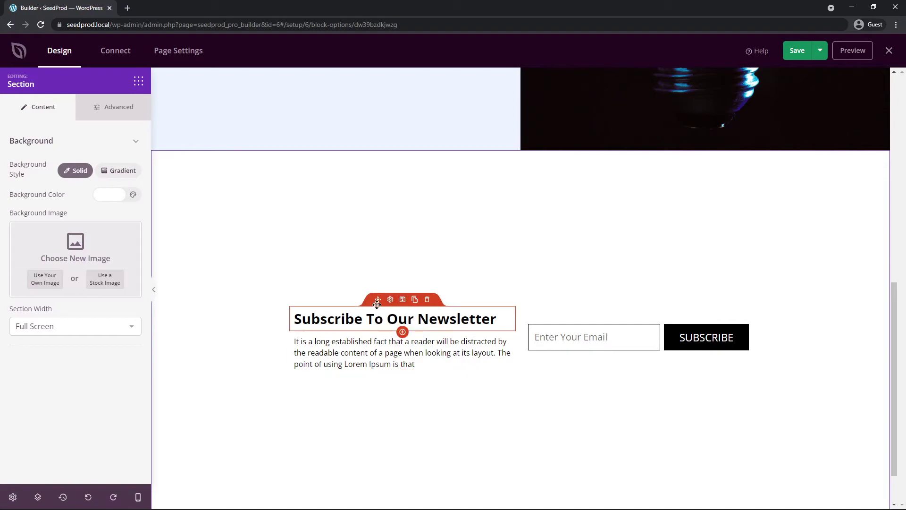
{"action": "scroll", "coordinate": [419, 172], "scroll_direction": "up", "scroll_amount": 4}
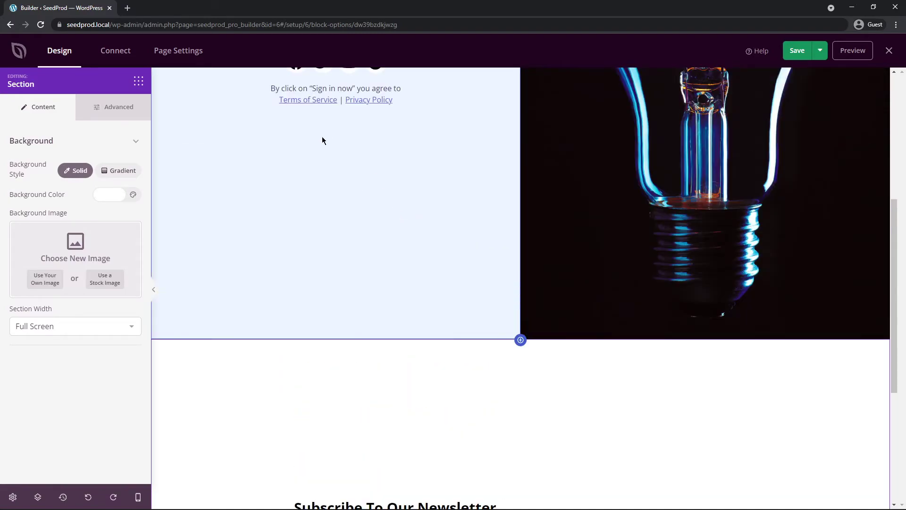
{"action": "scroll", "coordinate": [322, 137], "scroll_direction": "down", "scroll_amount": 2}
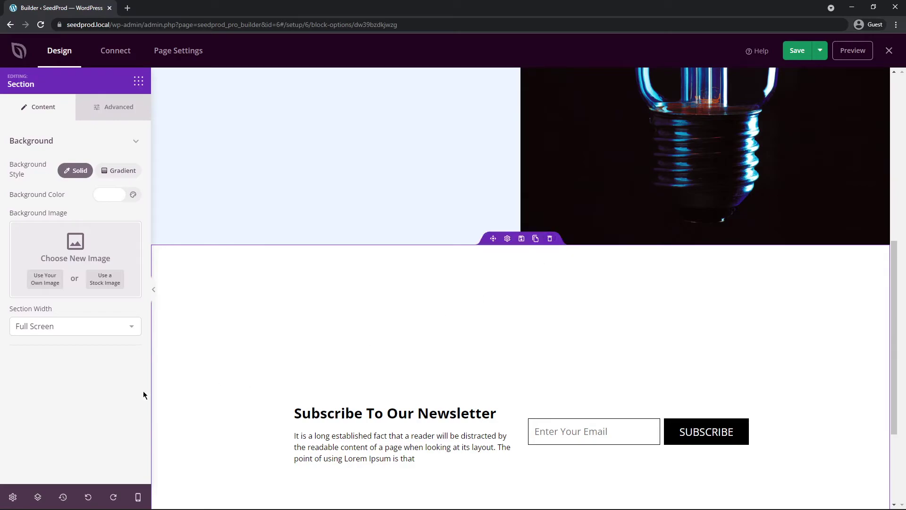
{"action": "left_click", "coordinate": [88, 497]}
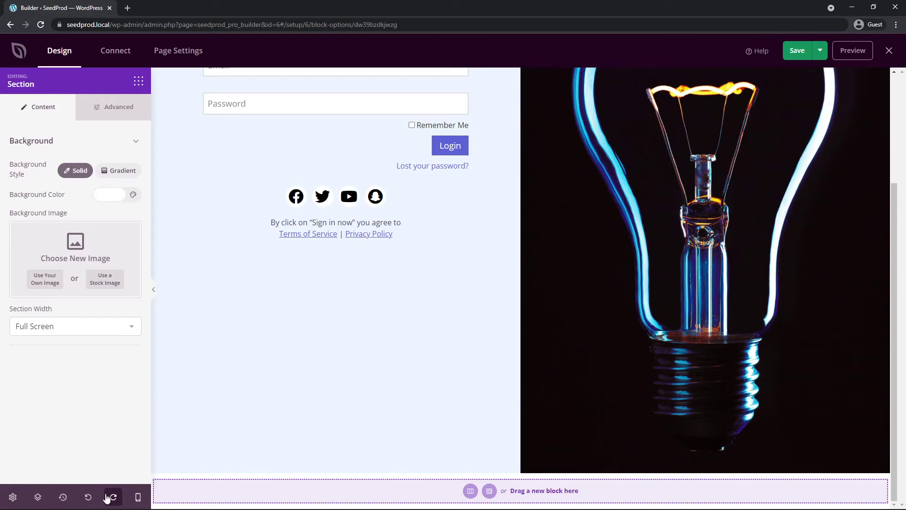
Add and delete an Optin Form below the login form, then view email integrations
{"action": "left_click", "coordinate": [88, 497]}
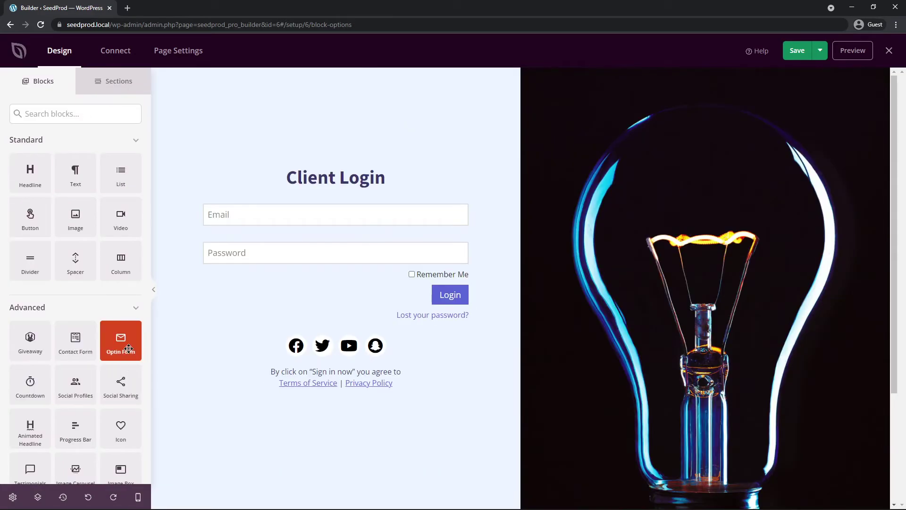
{"action": "left_click_drag", "start_coordinate": [128, 349], "coordinate": [342, 405]}
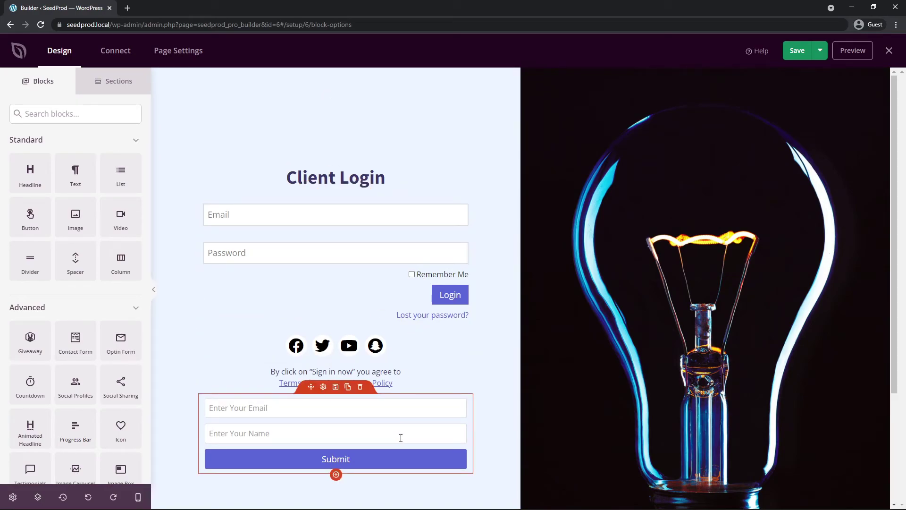
{"action": "left_click", "coordinate": [360, 386]}
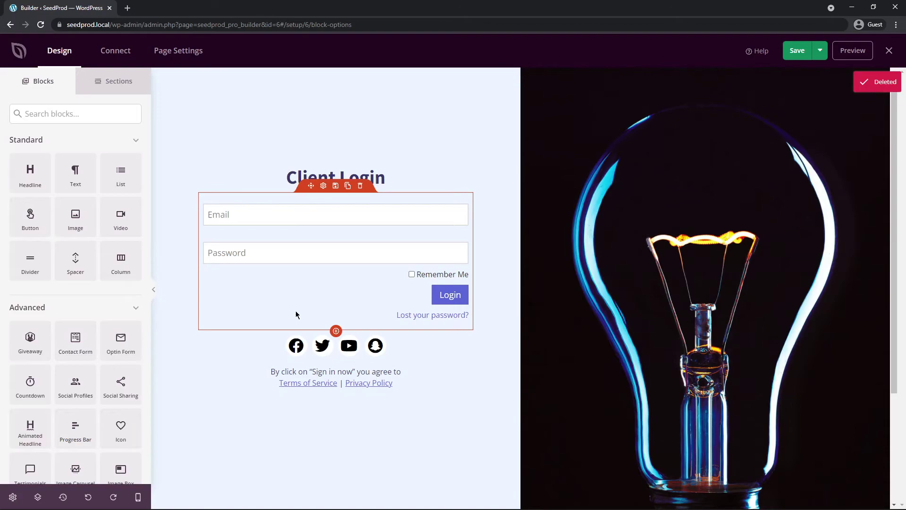
{"action": "left_click", "coordinate": [115, 55]}
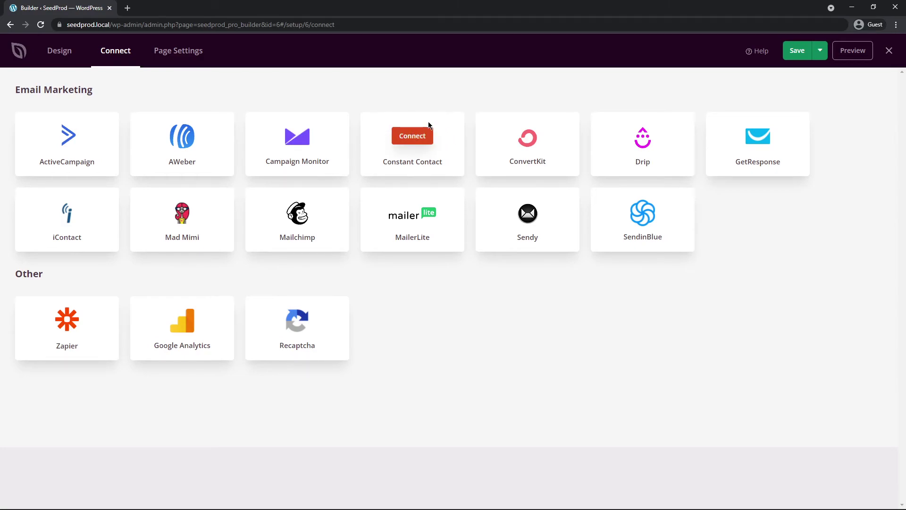
Choose Constant Contact and start a new account connection to reach the API key form
{"action": "left_click", "coordinate": [412, 136]}
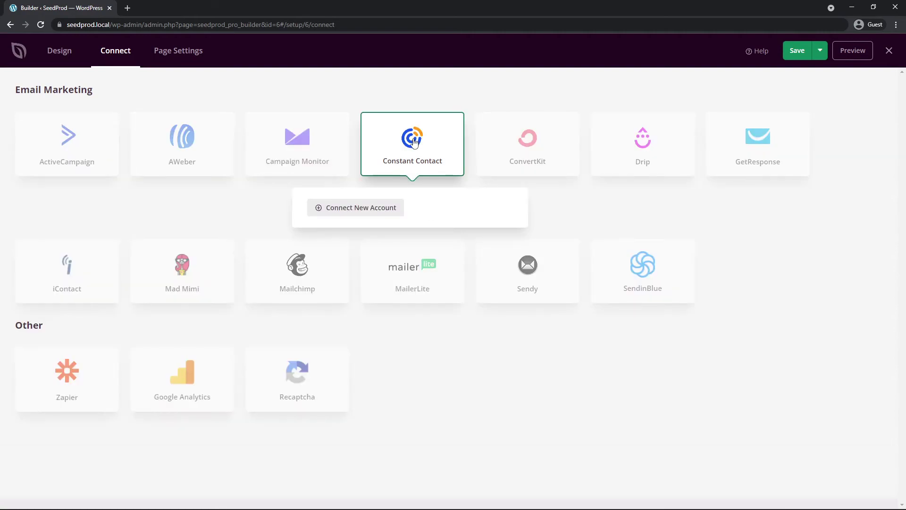
{"action": "left_click", "coordinate": [377, 213]}
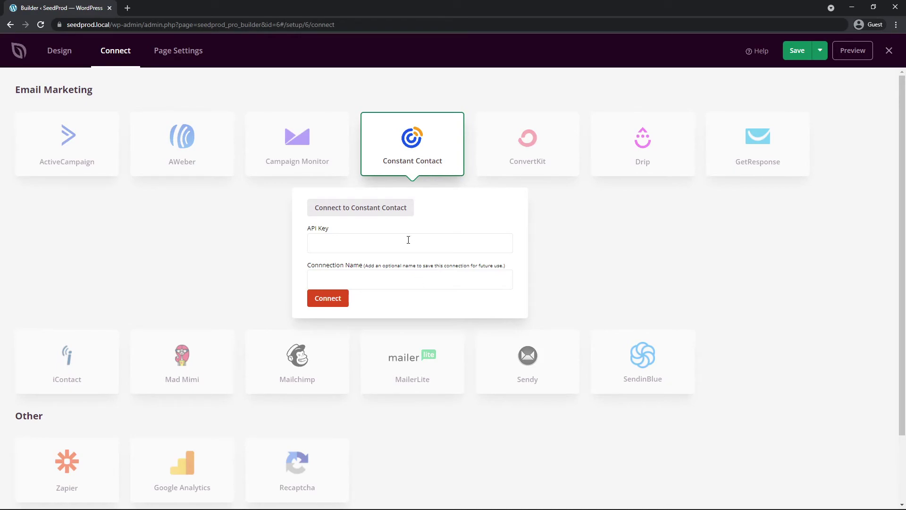
Review the General page settings, highlighting the Isolation Mode note and the default login address
{"action": "left_click", "coordinate": [176, 56]}
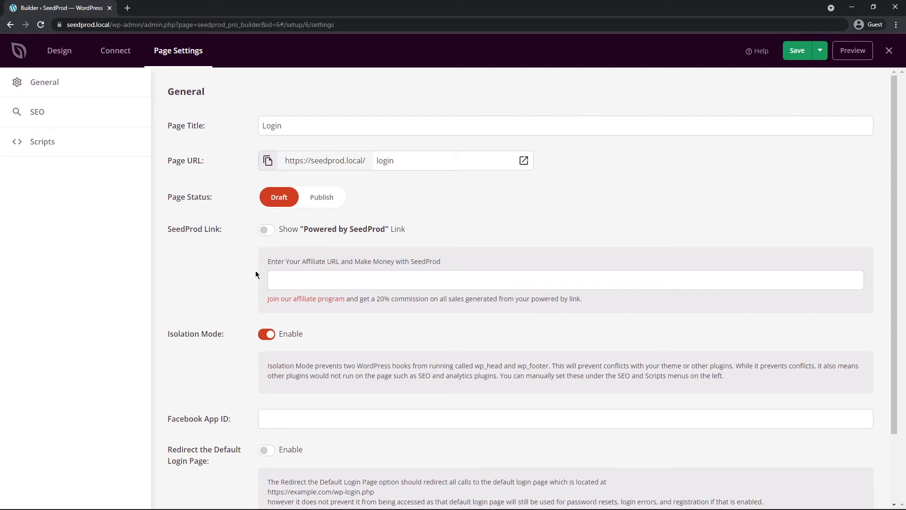
{"action": "scroll", "coordinate": [232, 239], "scroll_direction": "down", "scroll_amount": 2}
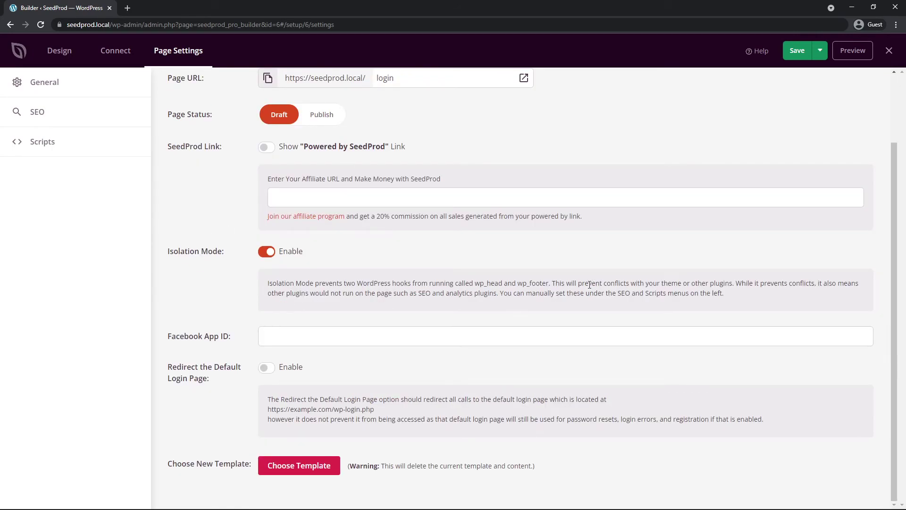
{"action": "left_click_drag", "start_coordinate": [579, 283], "coordinate": [732, 285]}
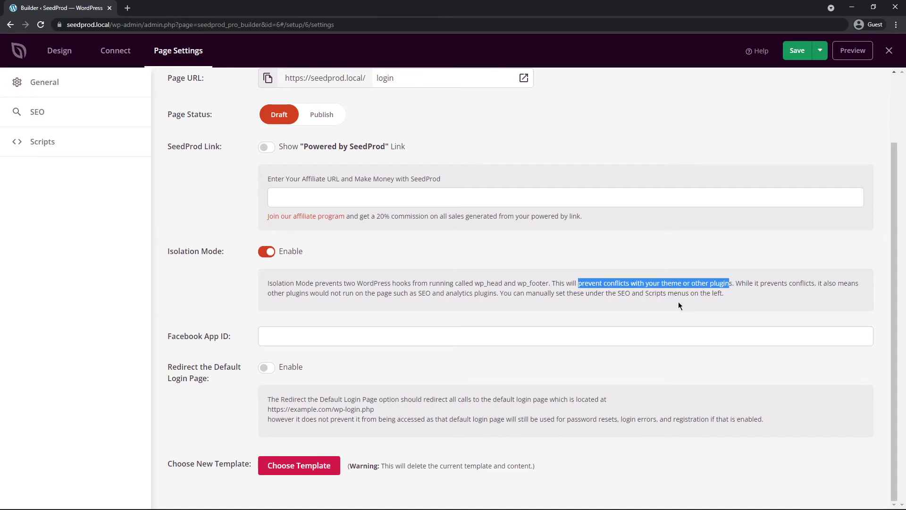
{"action": "left_click", "coordinate": [236, 310]}
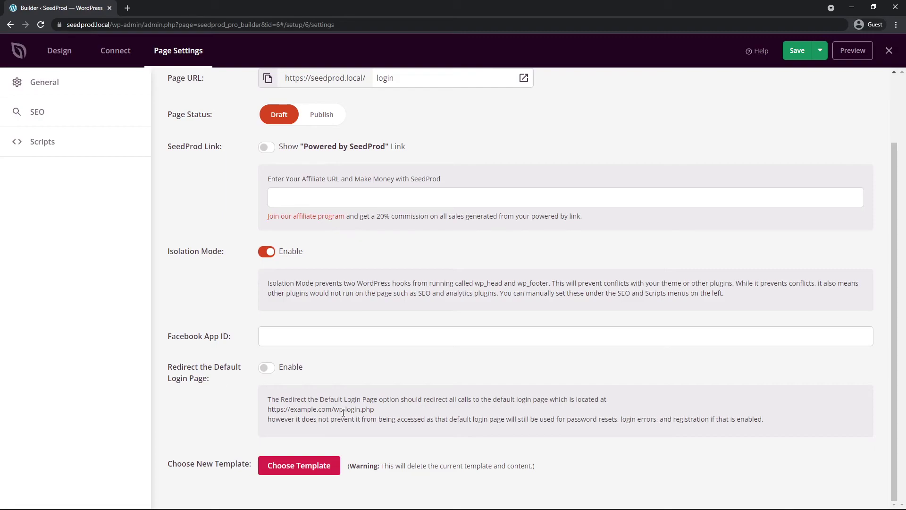
{"action": "left_click_drag", "start_coordinate": [333, 410], "coordinate": [381, 413]}
{"action": "left_click", "coordinate": [399, 411]}
Check the SEO and Scripts settings, then save, publish and open the live login page
{"action": "left_click", "coordinate": [37, 112]}
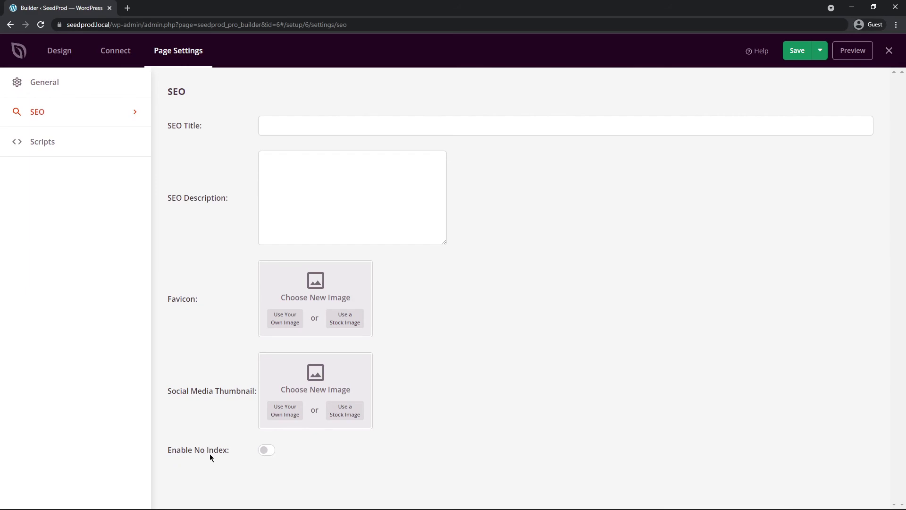
{"action": "left_click", "coordinate": [50, 146]}
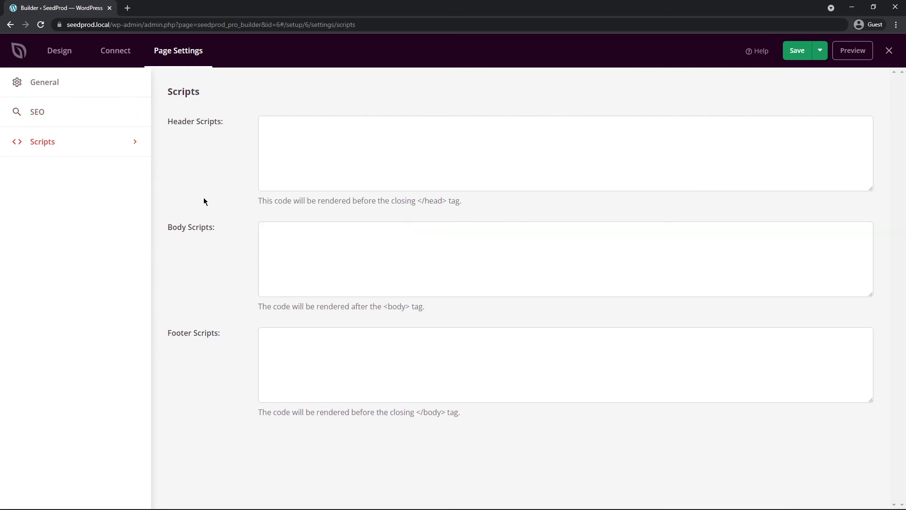
{"action": "left_click", "coordinate": [801, 55]}
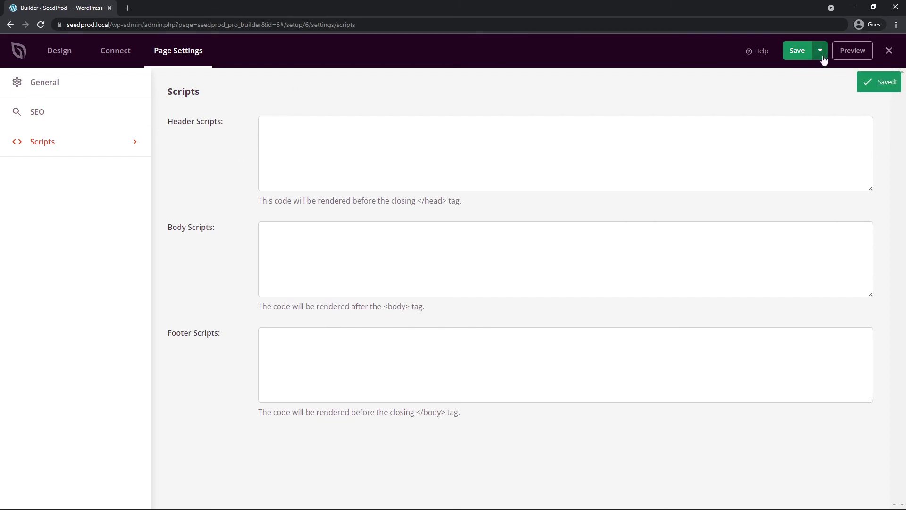
{"action": "left_click", "coordinate": [822, 55]}
{"action": "left_click", "coordinate": [811, 72]}
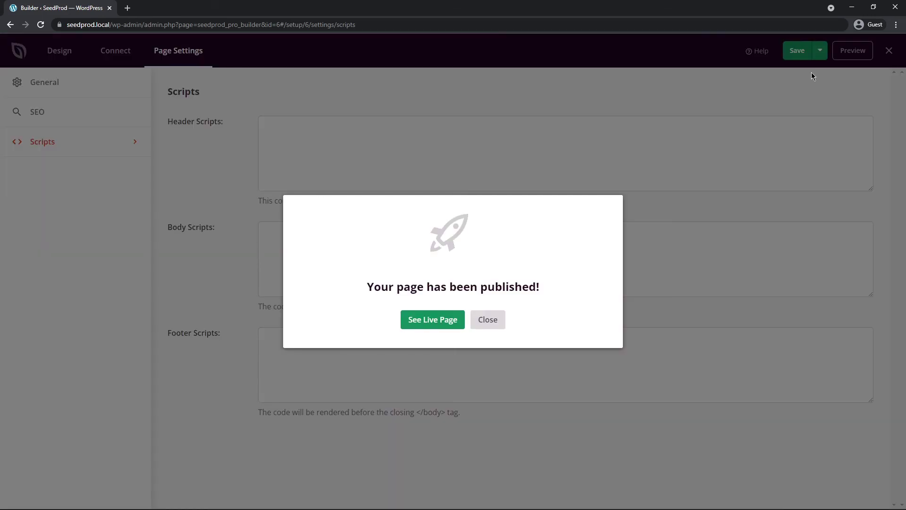
{"action": "key", "text": "Return"}
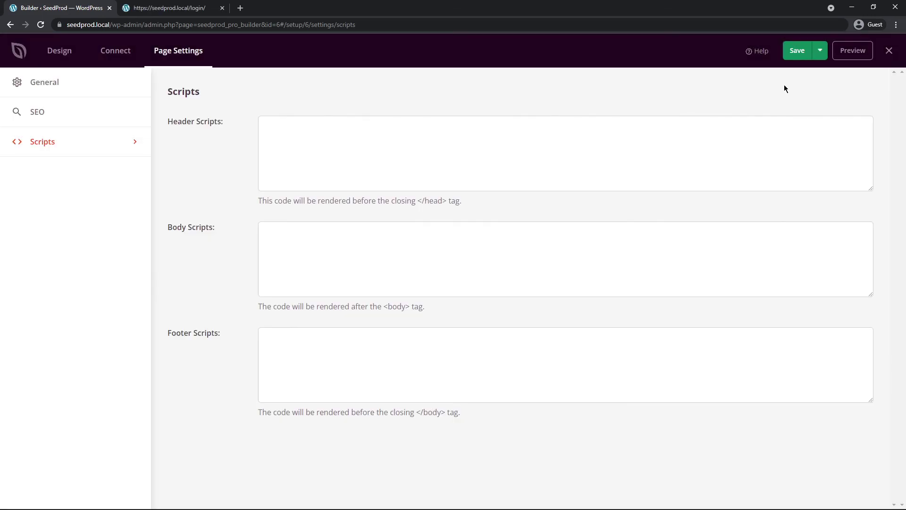
Exit the builder and switch the Login Page to Active on the SeedProd Pages screen
{"action": "left_click", "coordinate": [889, 51]}
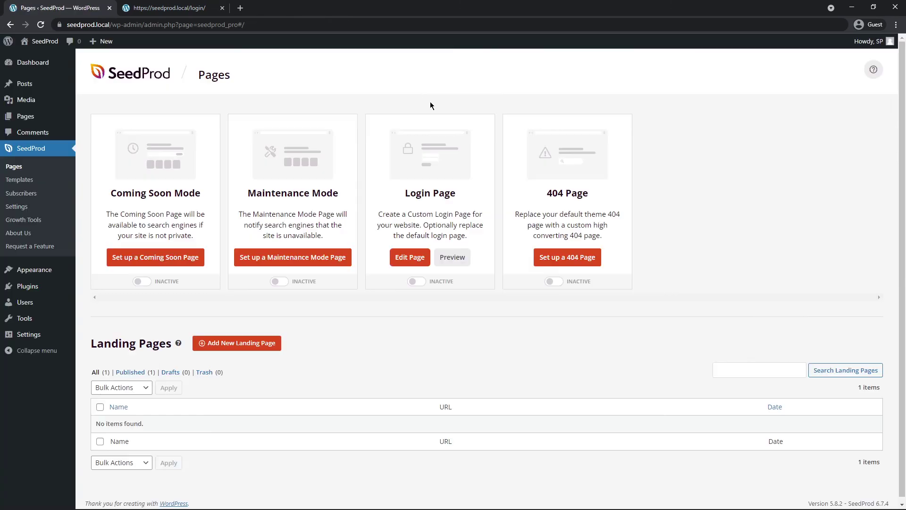
{"action": "left_click", "coordinate": [418, 281]}
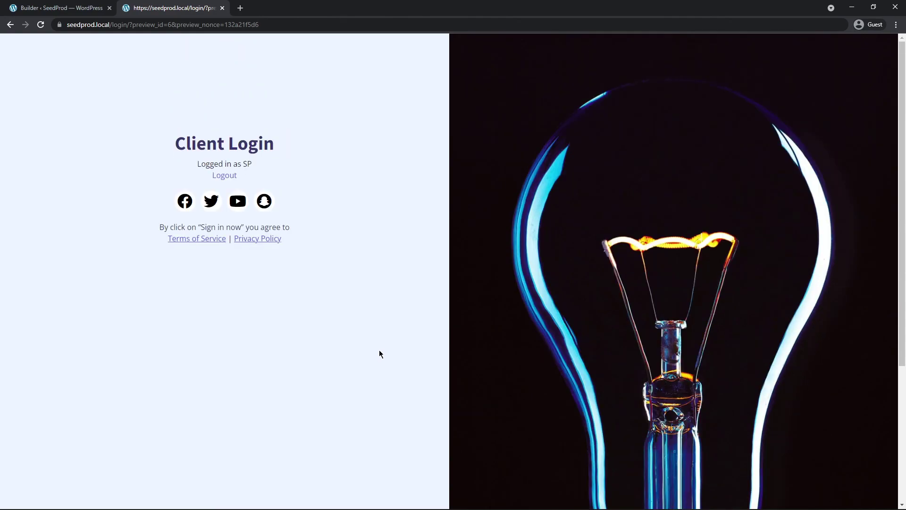
Log out using the Logout link under Client Login on the live page
{"action": "left_click", "coordinate": [226, 175]}
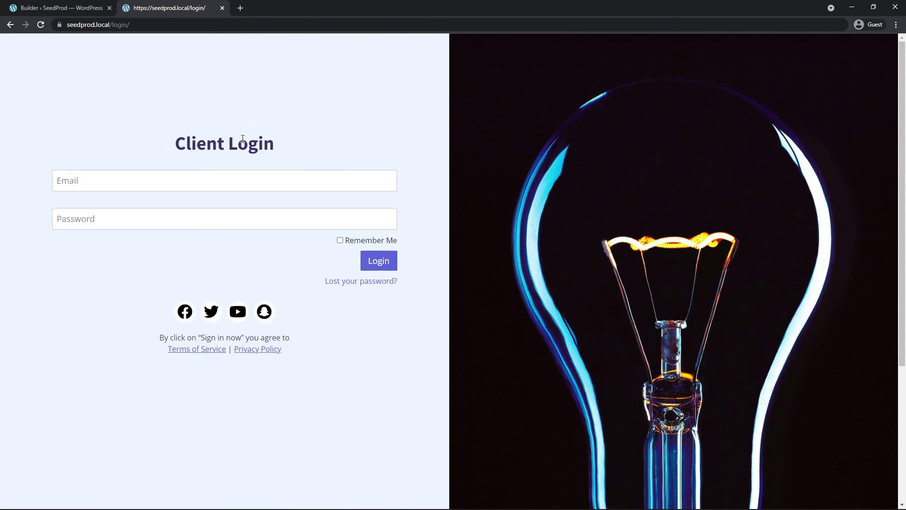